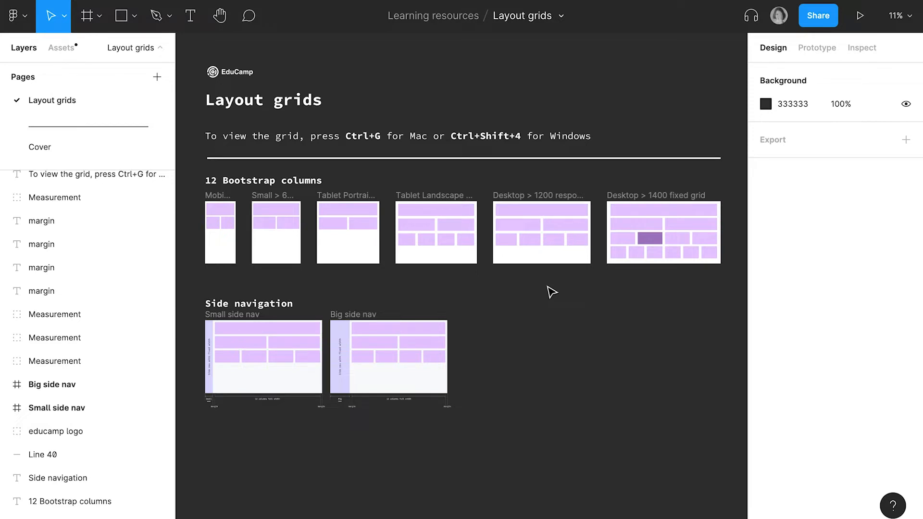
- Select the Desktop > 1400 fixed grid frame and examine the Bootstrap breakpoint frames from desktop down to mobile
{"action": "scroll", "coordinate": [684, 264], "scroll_direction": "up", "scroll_amount": 5}
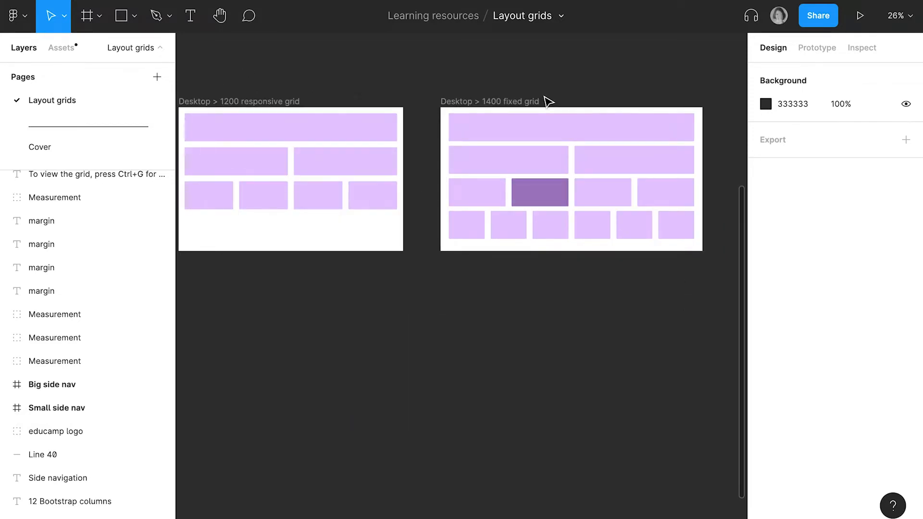
{"action": "scroll", "coordinate": [548, 101], "scroll_direction": "up", "scroll_amount": 3}
{"action": "scroll", "coordinate": [548, 102], "scroll_direction": "right", "scroll_amount": 3}
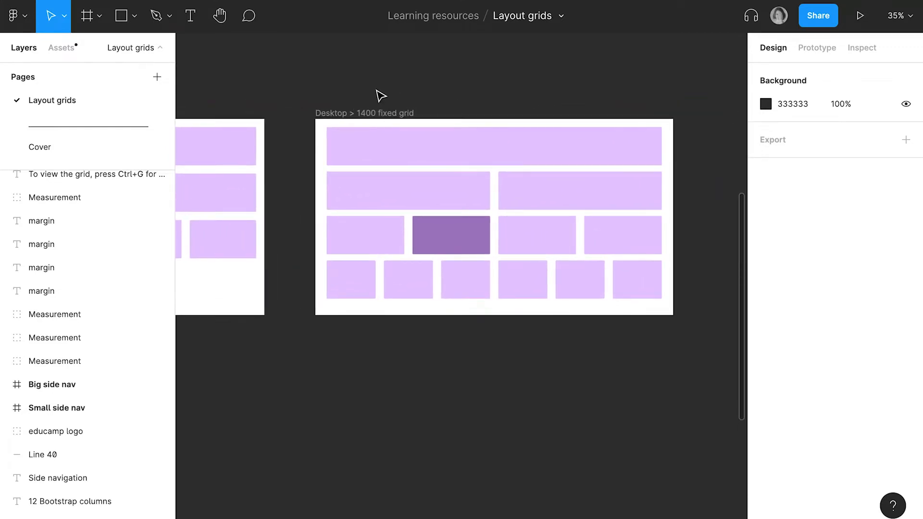
{"action": "left_click", "coordinate": [389, 113]}
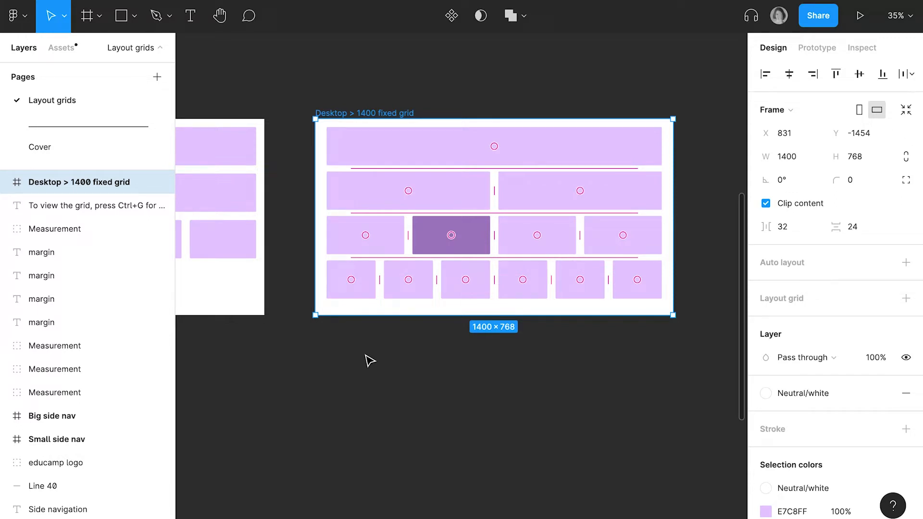
{"action": "scroll", "coordinate": [380, 216], "scroll_direction": "left", "scroll_amount": 6}
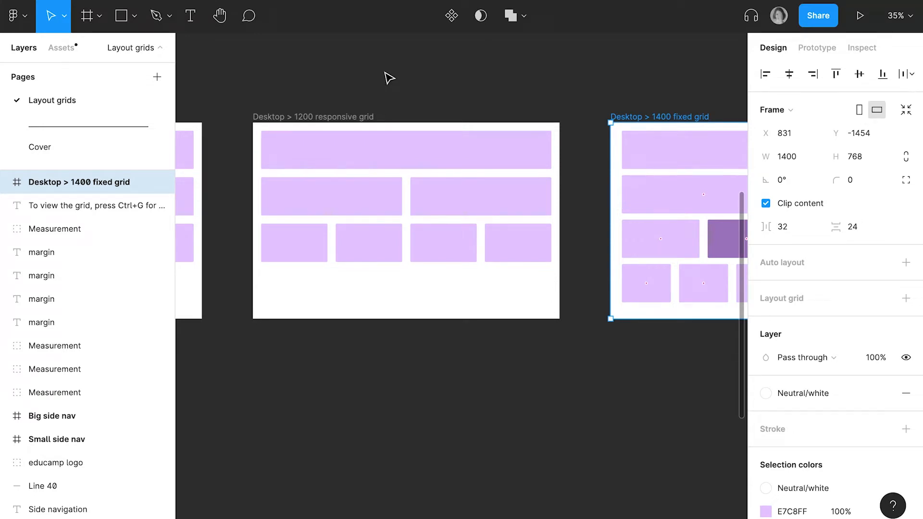
{"action": "scroll", "coordinate": [387, 80], "scroll_direction": "left", "scroll_amount": 6}
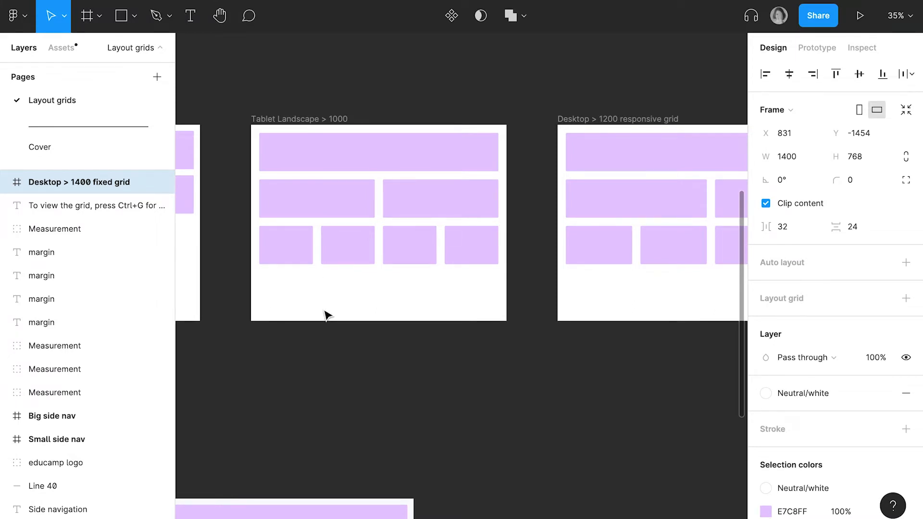
{"action": "scroll", "coordinate": [325, 315], "scroll_direction": "left", "scroll_amount": 8}
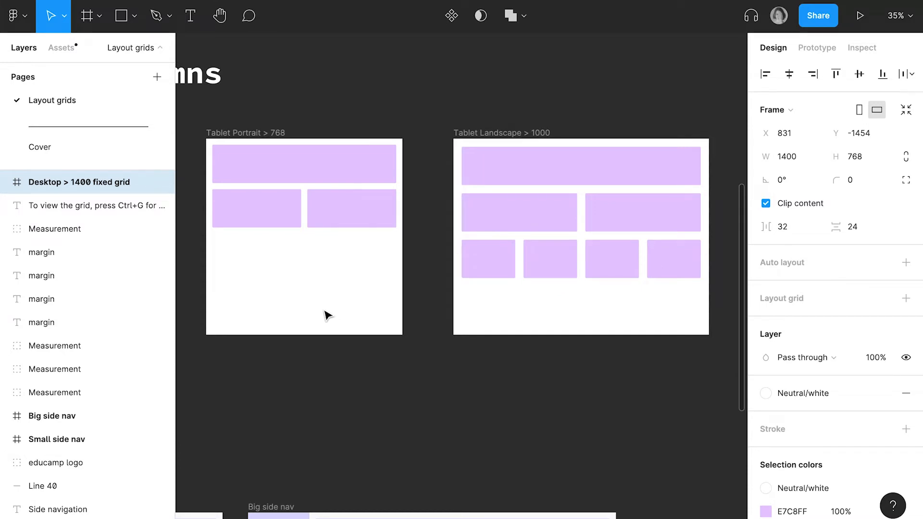
{"action": "scroll", "coordinate": [327, 315], "scroll_direction": "left", "scroll_amount": 10}
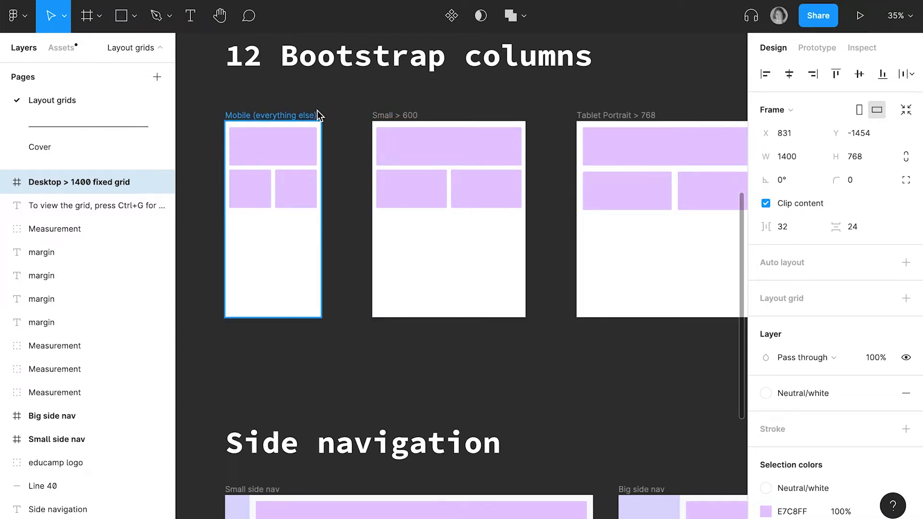
{"action": "scroll", "coordinate": [336, 102], "scroll_direction": "right", "scroll_amount": 20}
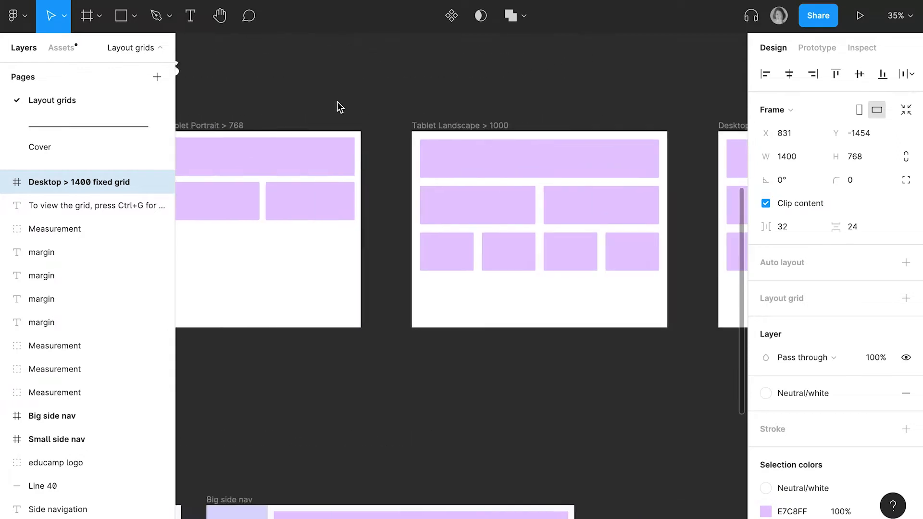
{"action": "scroll", "coordinate": [337, 102], "scroll_direction": "left", "scroll_amount": 5}
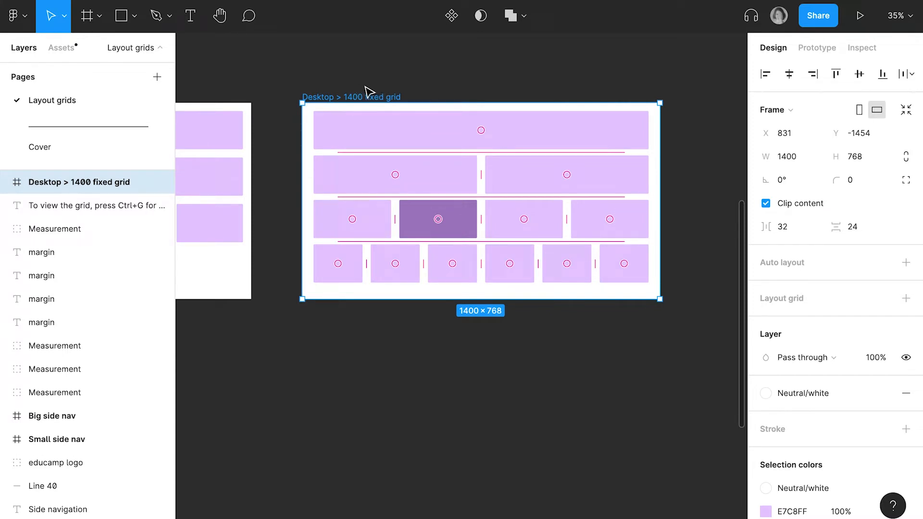
- Add a layout grid to the Desktop > 1400 fixed grid frame and make it a Columns grid with a count of 12
{"action": "scroll", "coordinate": [873, 313], "scroll_direction": "down", "scroll_amount": 2}
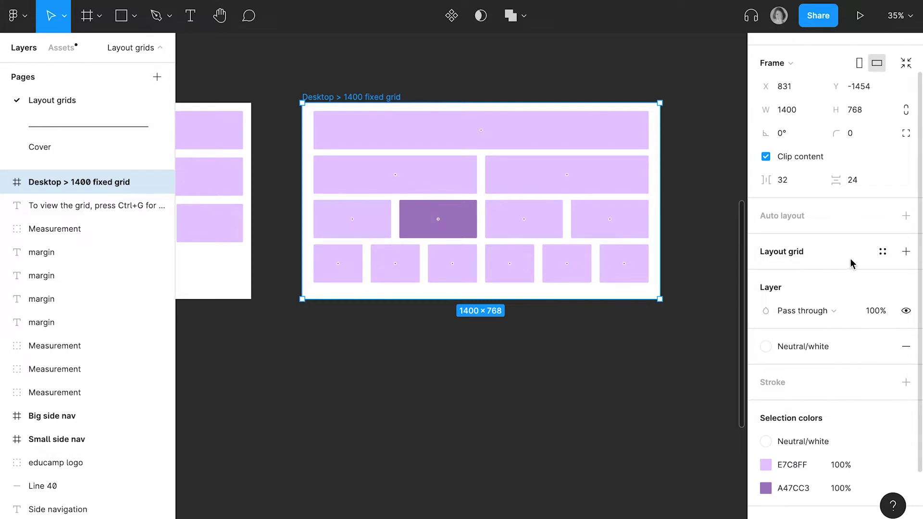
{"action": "left_click", "coordinate": [906, 252]}
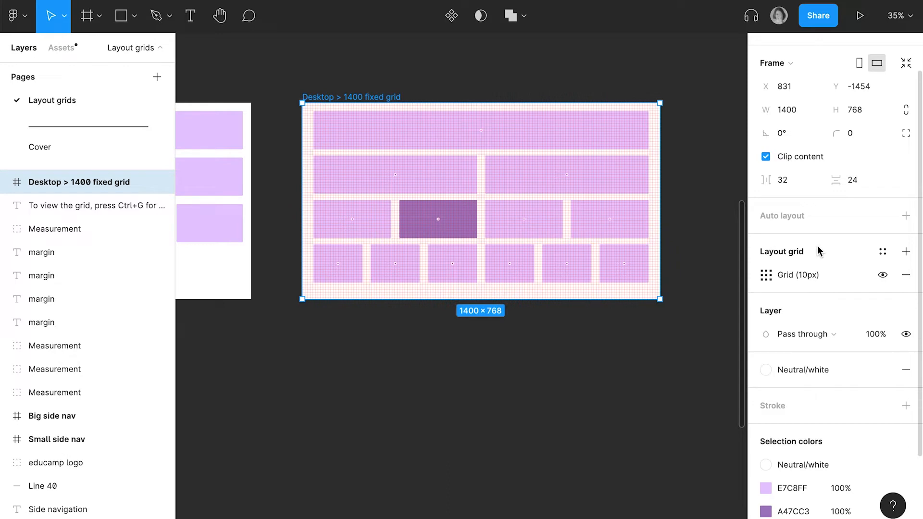
{"action": "left_click", "coordinate": [765, 275]}
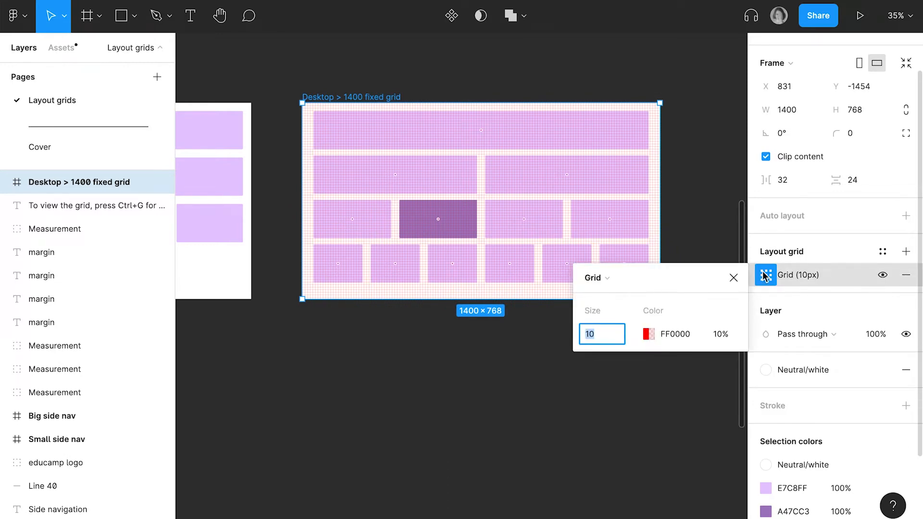
{"action": "left_click", "coordinate": [619, 277]}
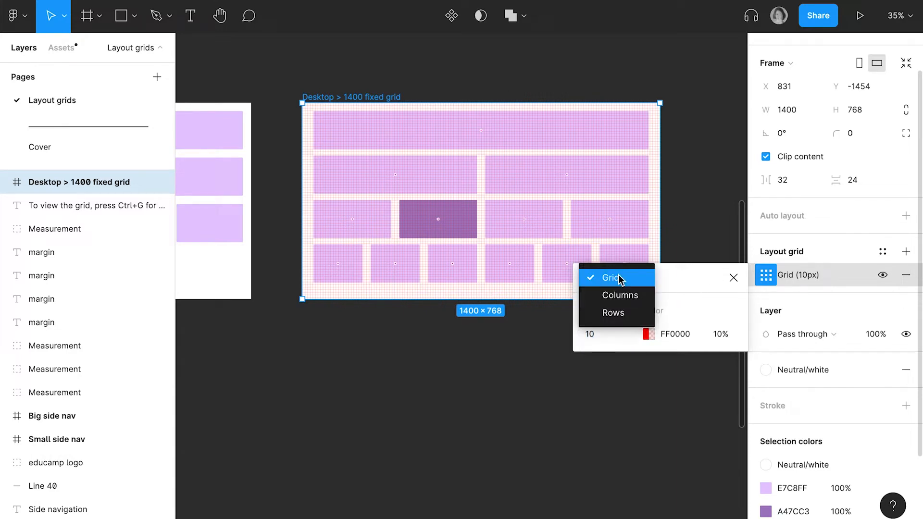
{"action": "left_click", "coordinate": [609, 299]}
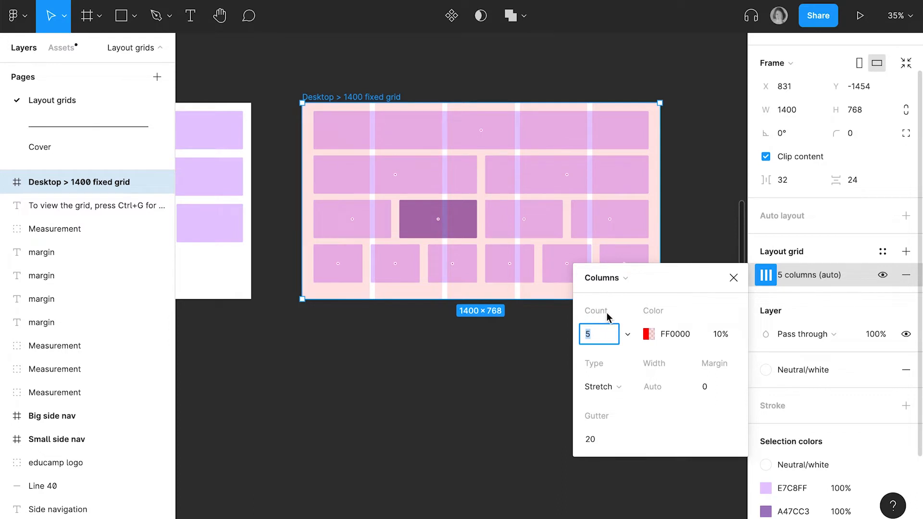
{"action": "type", "text": "12"}
{"action": "key", "text": "Return"}
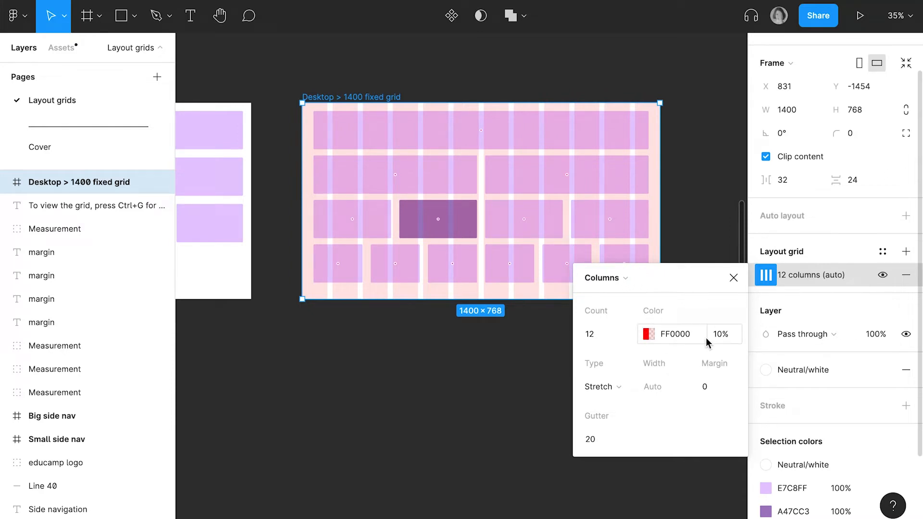
- Set the 1400 frame's column grid to Center type with a column width of 80 and a gutter of 32
{"action": "left_click", "coordinate": [626, 387]}
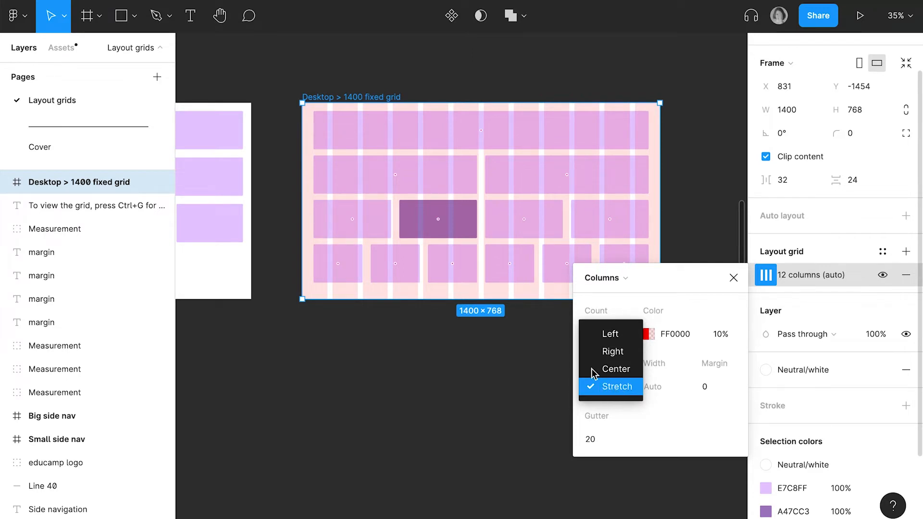
{"action": "left_click", "coordinate": [617, 378]}
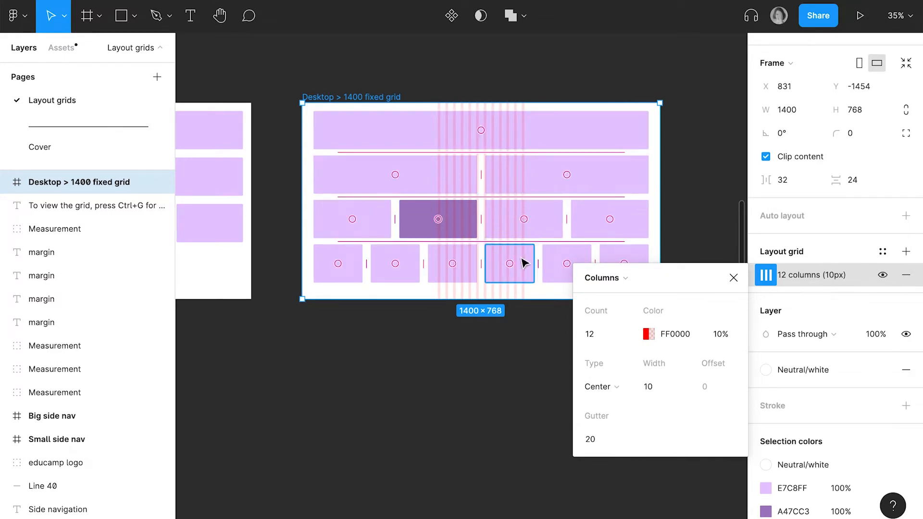
{"action": "left_click", "coordinate": [661, 390]}
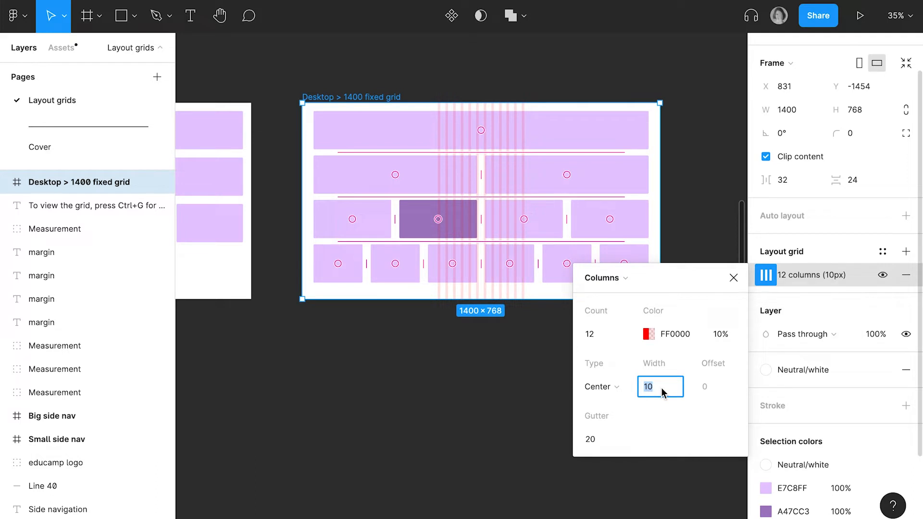
{"action": "type", "text": "80"}
{"action": "key", "text": "Return"}
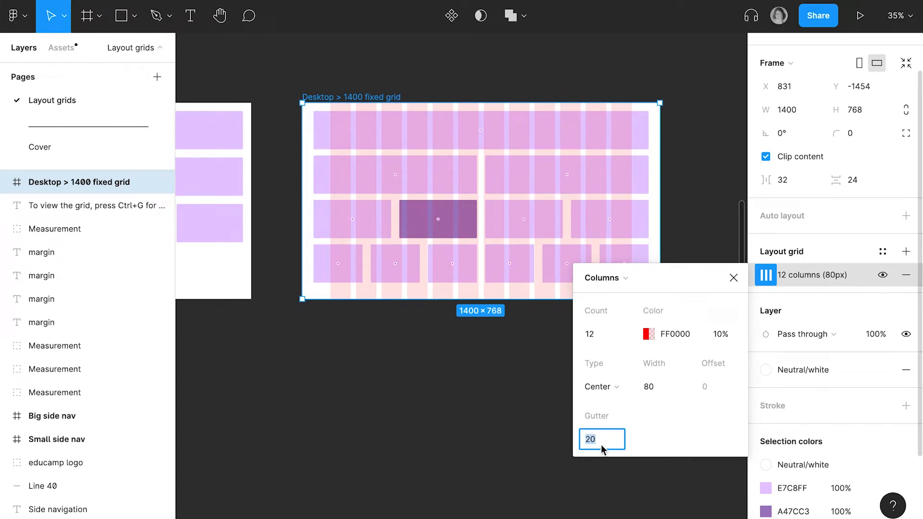
{"action": "type", "text": "32"}
{"action": "key", "text": "Return"}
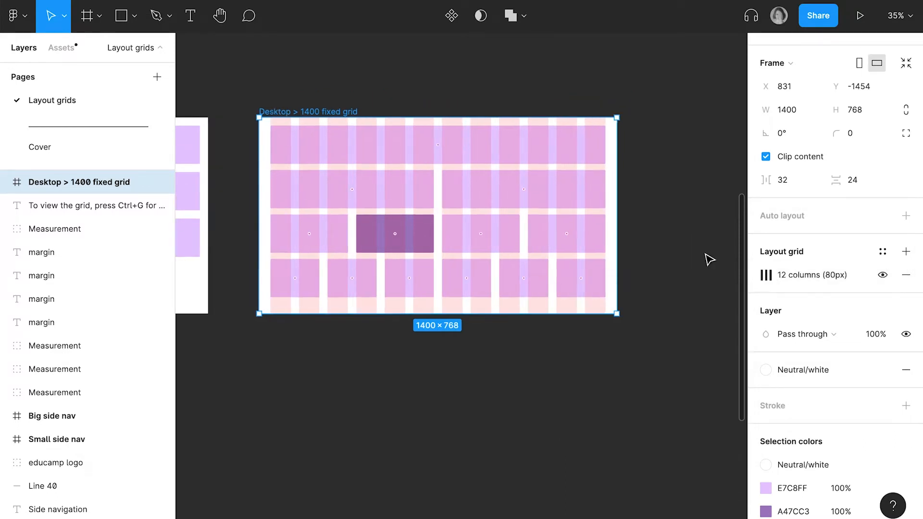
- Try widening the 1400 frame to about 1943, swapping the dark block and stretching the block spacing, and undo these changes
{"action": "scroll", "coordinate": [704, 255], "scroll_direction": "right", "scroll_amount": 2}
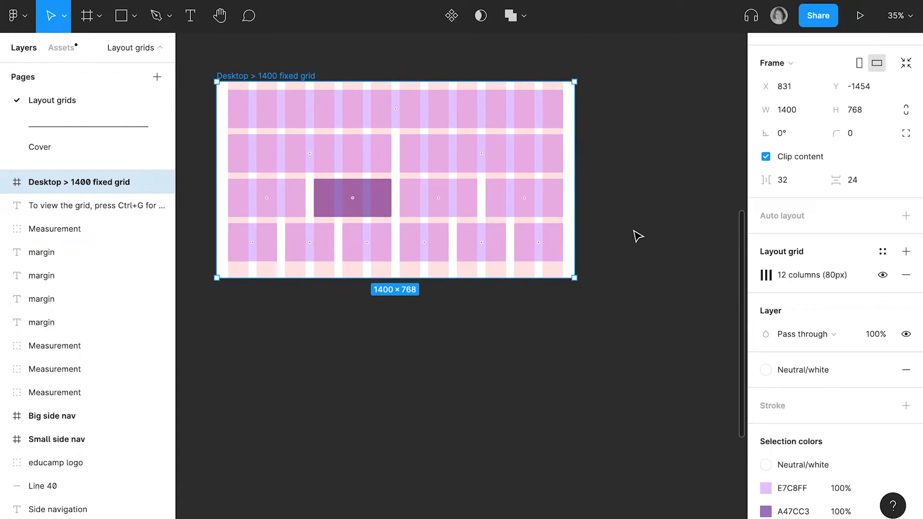
{"action": "left_click_drag", "start_coordinate": [575, 192], "coordinate": [715, 190]}
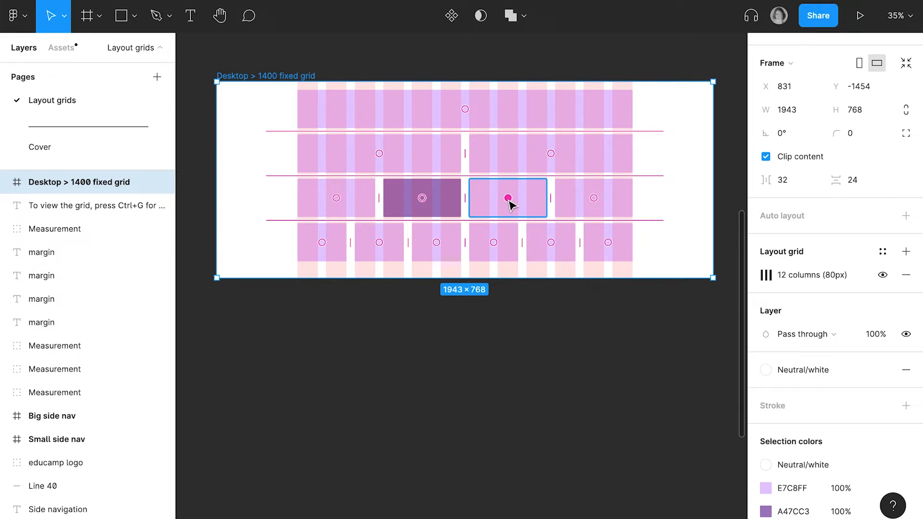
{"action": "left_click_drag", "start_coordinate": [509, 202], "coordinate": [431, 204]}
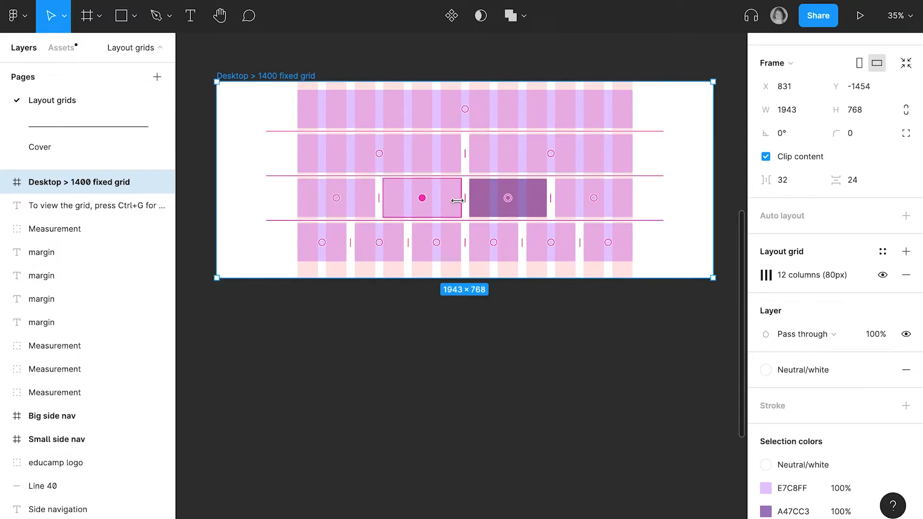
{"action": "mouse_move", "coordinate": [465, 198]}
{"action": "left_click_drag", "start_coordinate": [466, 197], "coordinate": [505, 197]}
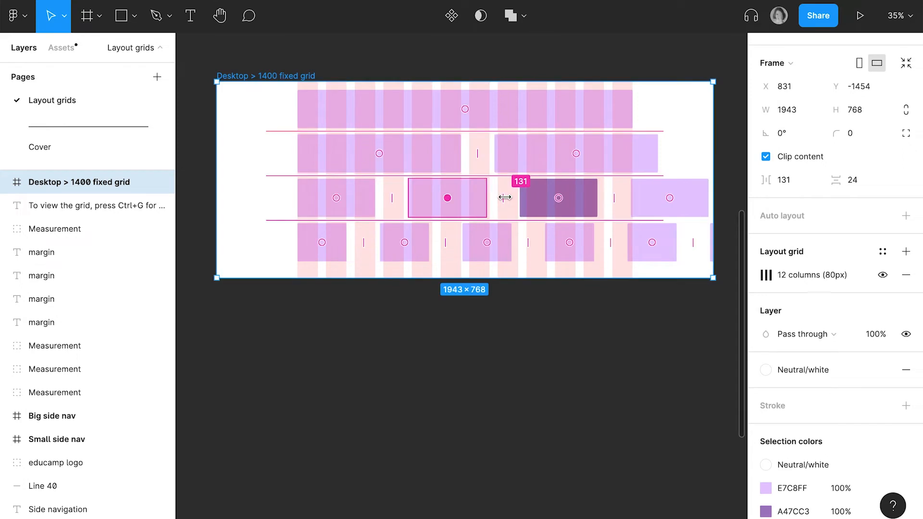
{"action": "key", "text": "ctrl+z"}
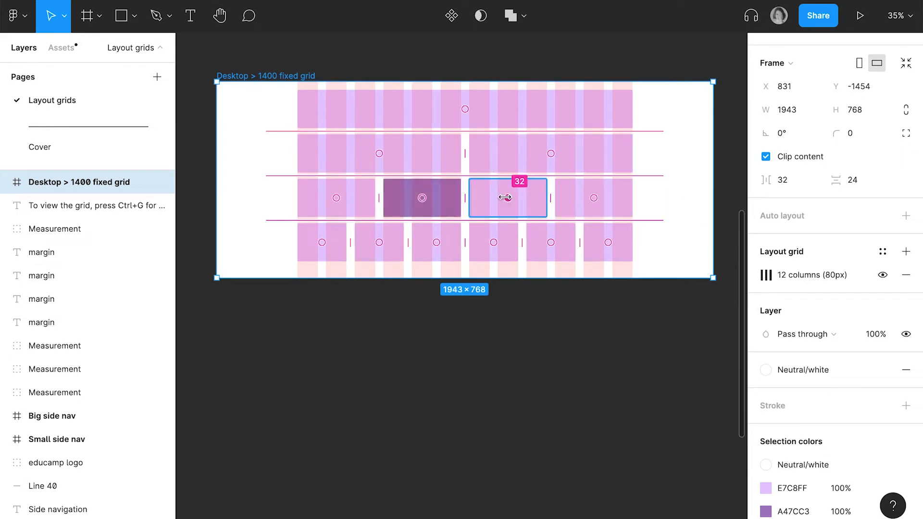
{"action": "key", "text": "ctrl+z"}
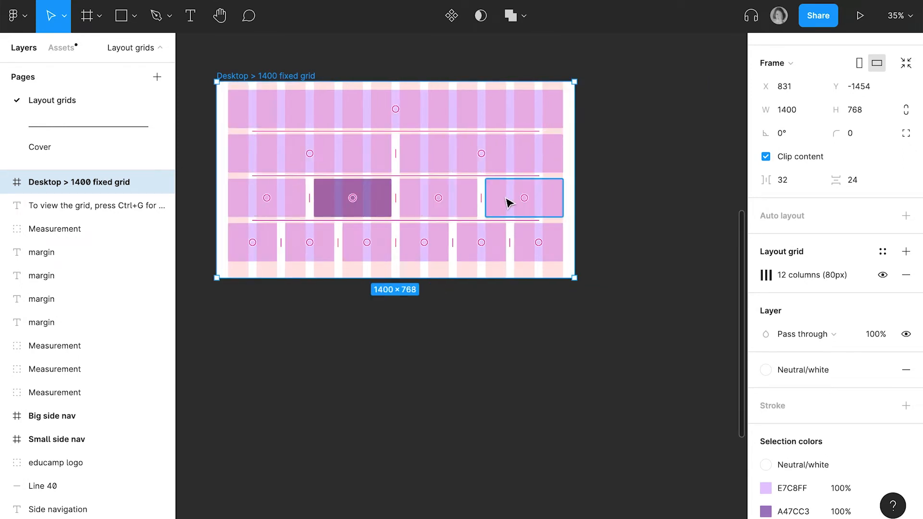
- Add a layout grid to the Desktop > 1200 responsive grid frame and make it a Columns grid with a count of 12
{"action": "scroll", "coordinate": [298, 289], "scroll_direction": "left", "scroll_amount": 10}
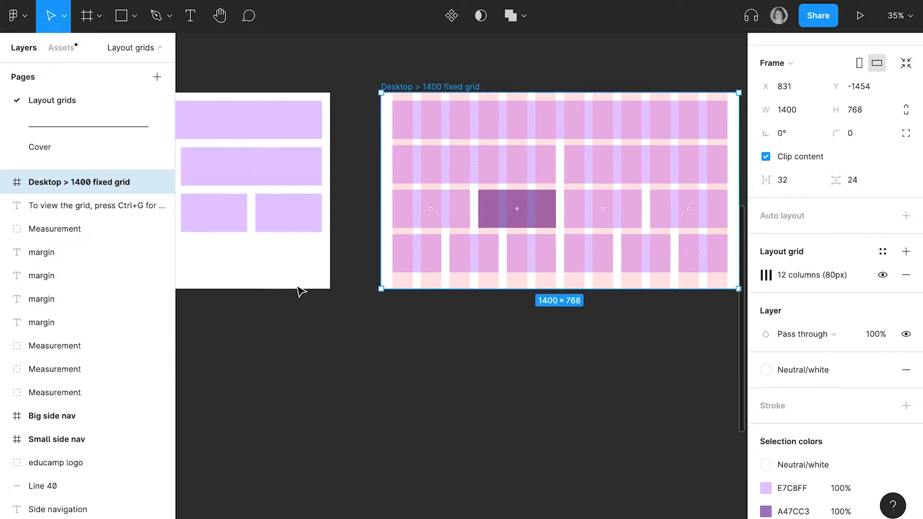
{"action": "scroll", "coordinate": [299, 290], "scroll_direction": "right", "scroll_amount": 2}
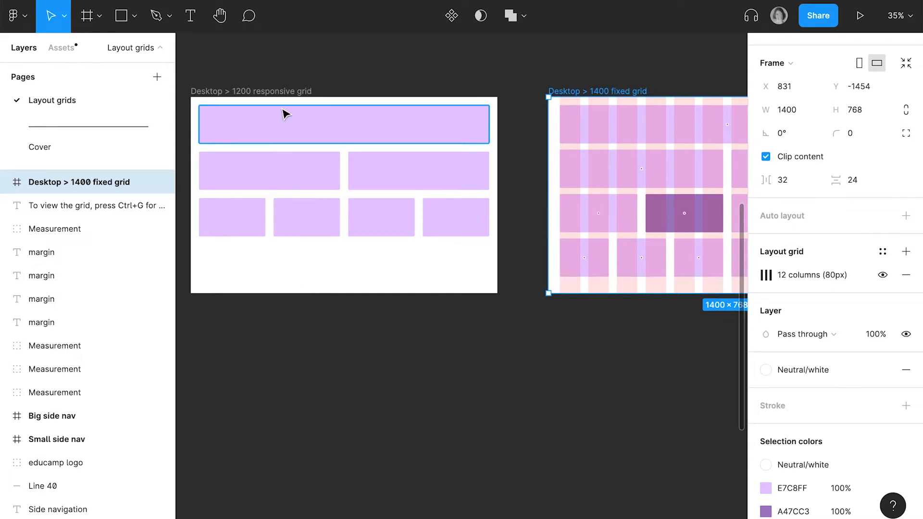
{"action": "left_click", "coordinate": [284, 94]}
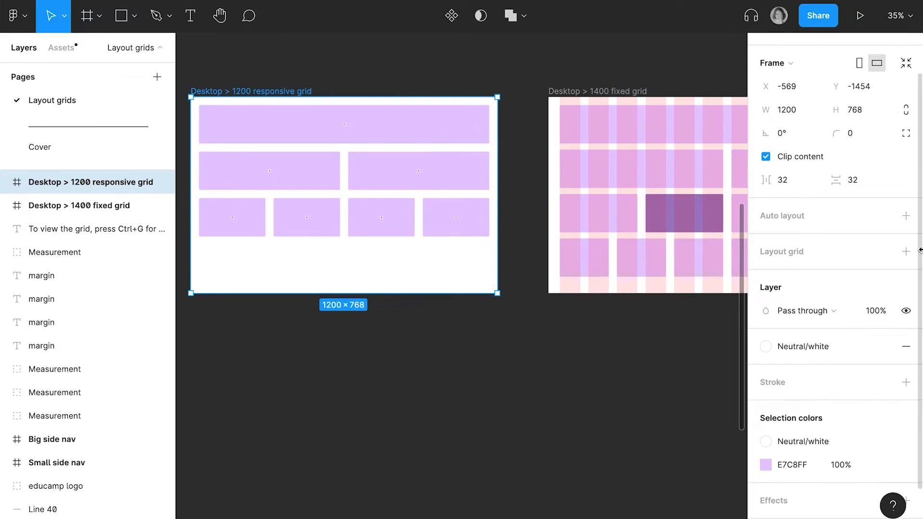
{"action": "left_click", "coordinate": [906, 251]}
{"action": "left_click", "coordinate": [765, 274]}
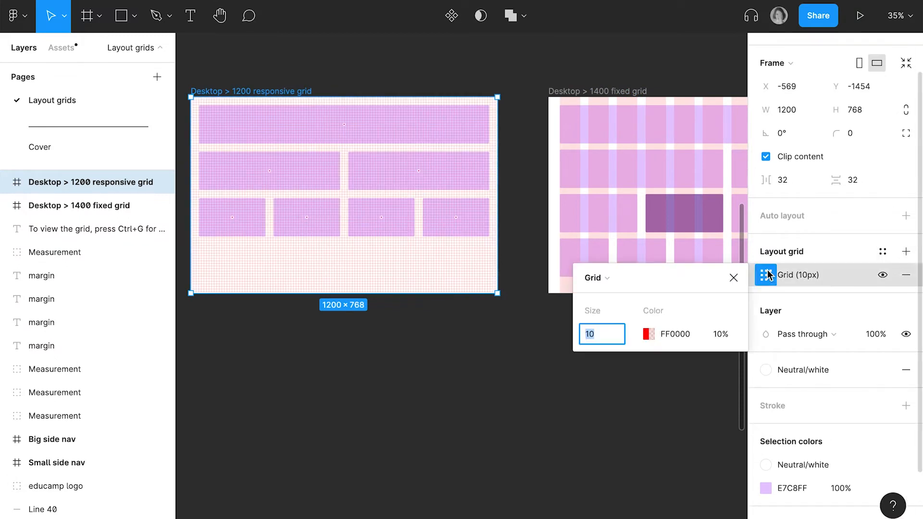
{"action": "left_click", "coordinate": [618, 283]}
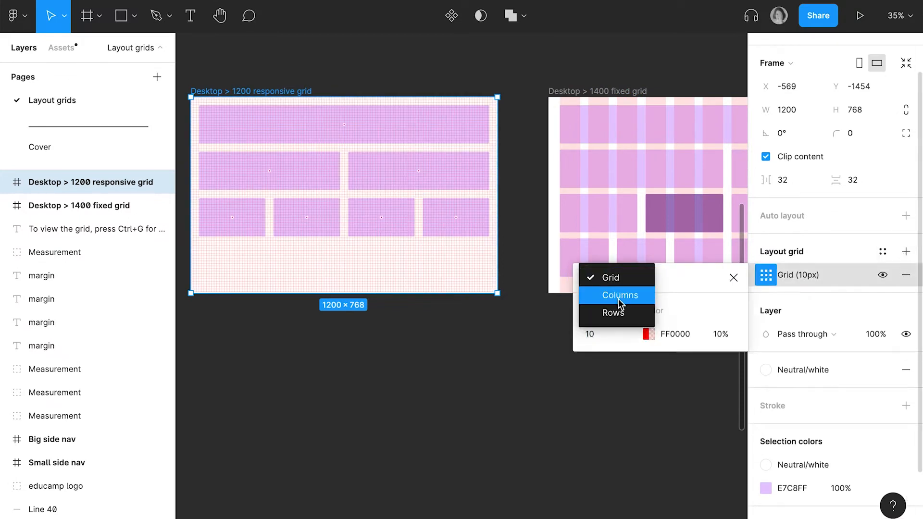
{"action": "left_click", "coordinate": [620, 295]}
{"action": "left_click", "coordinate": [604, 334]}
{"action": "type", "text": "12"}
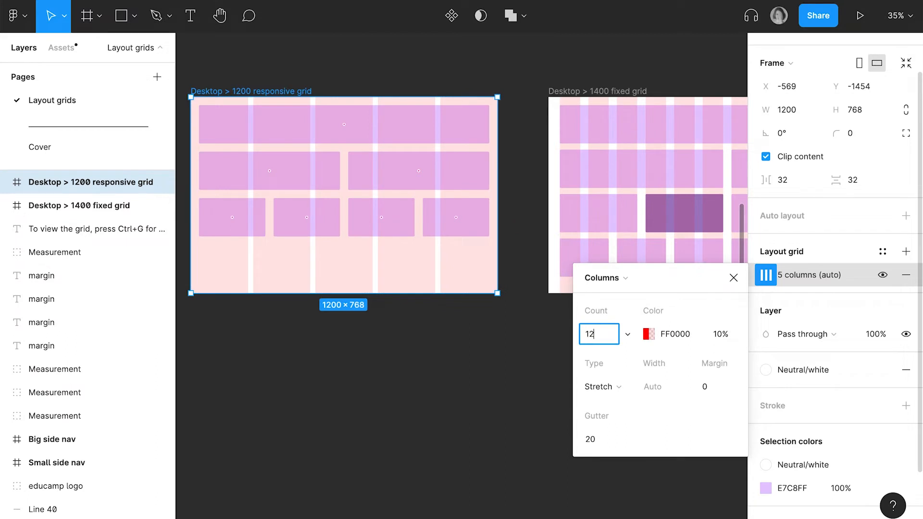
{"action": "key", "text": "Return"}
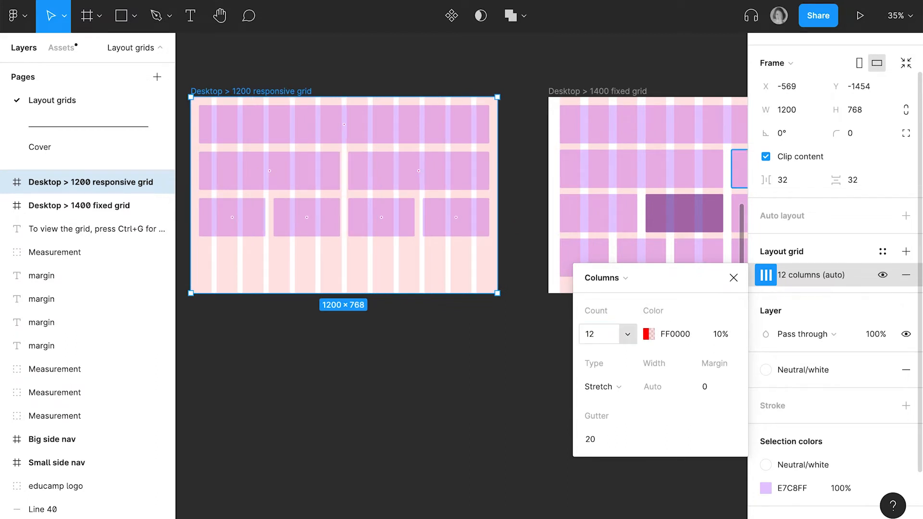
- Keep the 1200 frame's column grid on Stretch type and set its gutter to 32
{"action": "left_click", "coordinate": [615, 388]}
{"action": "left_click", "coordinate": [614, 386]}
{"action": "left_click", "coordinate": [602, 439]}
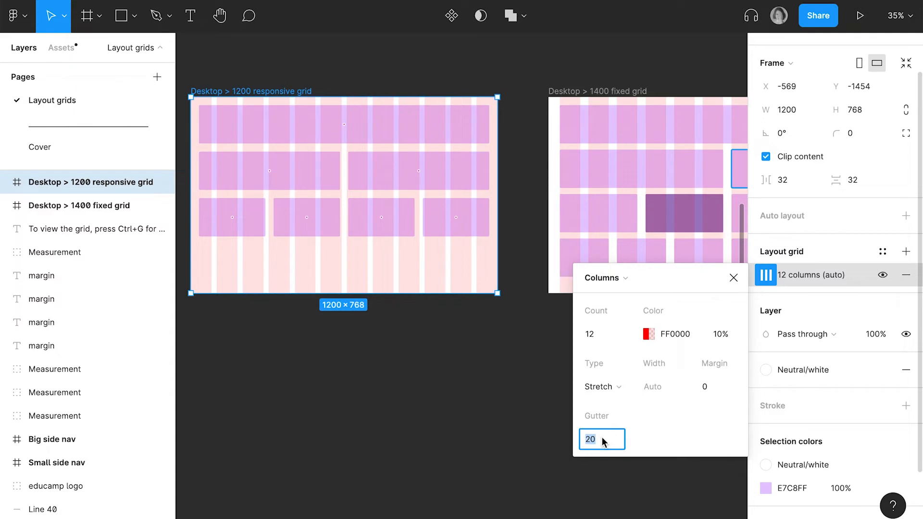
{"action": "type", "text": "32"}
{"action": "key", "text": "Return"}
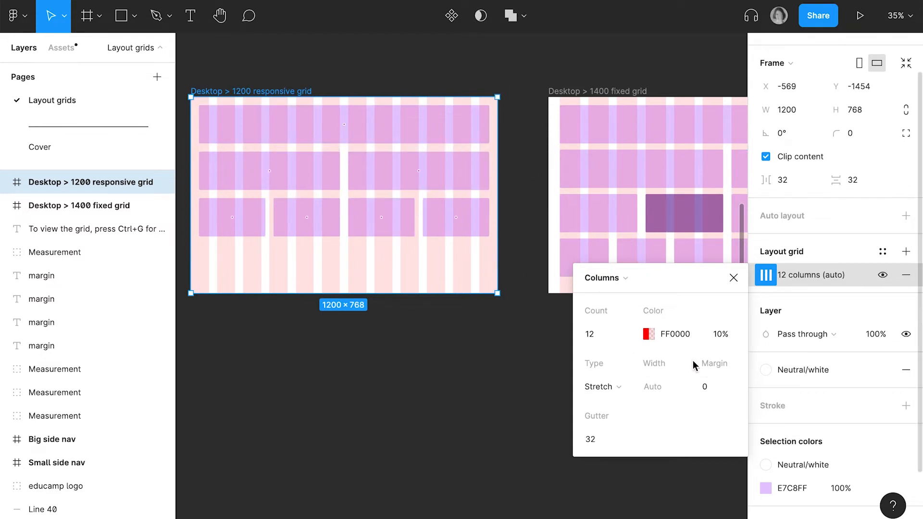
- Set the margin of the 1200 frame's column grid to 32 and close the grid settings
{"action": "left_click", "coordinate": [718, 395]}
{"action": "type", "text": "32"}
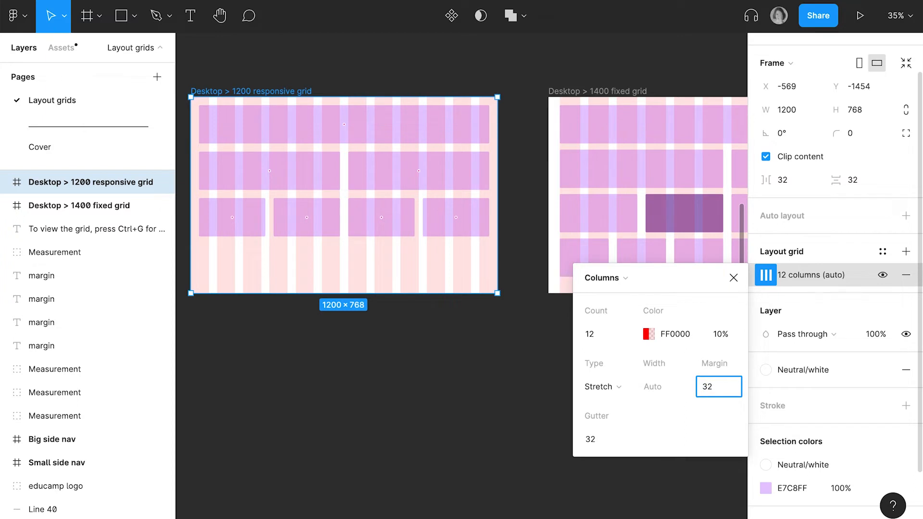
{"action": "key", "text": "Return"}
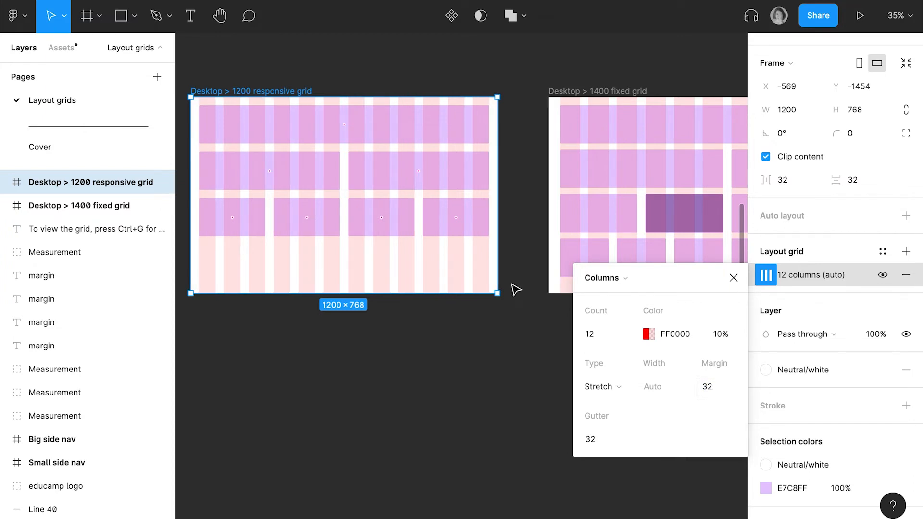
{"action": "left_click", "coordinate": [732, 277]}
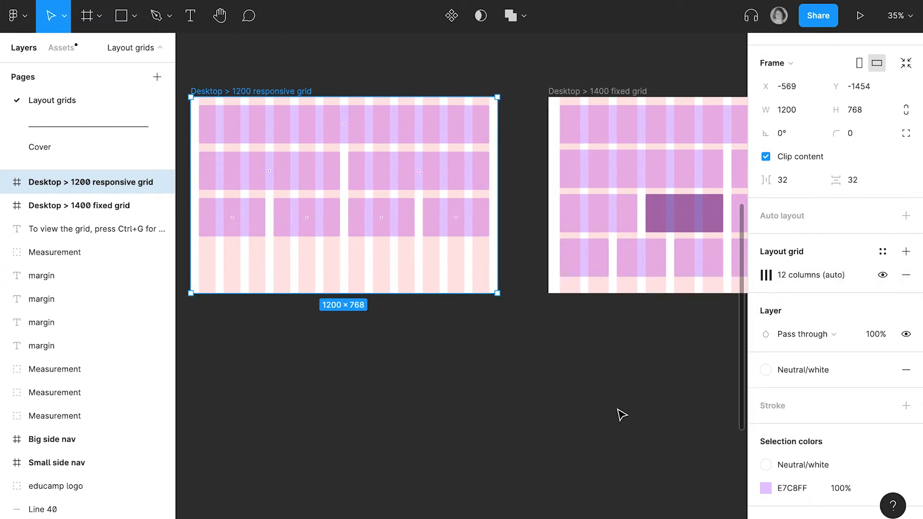
- Try duplicating the 1200 responsive frame below the 1400 frame and widening the copy to 1400 and beyond
{"action": "scroll", "coordinate": [617, 411], "scroll_direction": "down", "scroll_amount": 3}
{"action": "scroll", "coordinate": [617, 410], "scroll_direction": "right", "scroll_amount": 3}
{"action": "scroll", "coordinate": [617, 410], "scroll_direction": "down", "scroll_amount": 2}
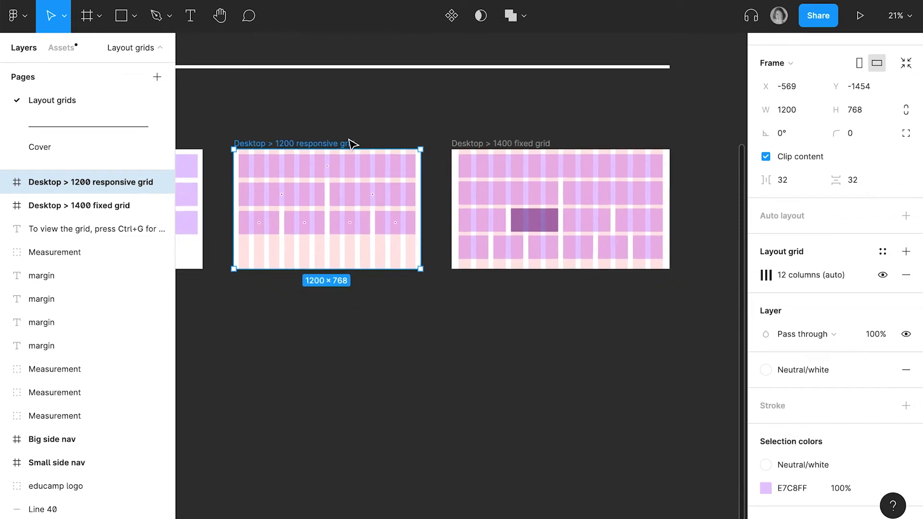
{"action": "left_click_drag", "start_coordinate": [344, 148], "coordinate": [561, 294]}
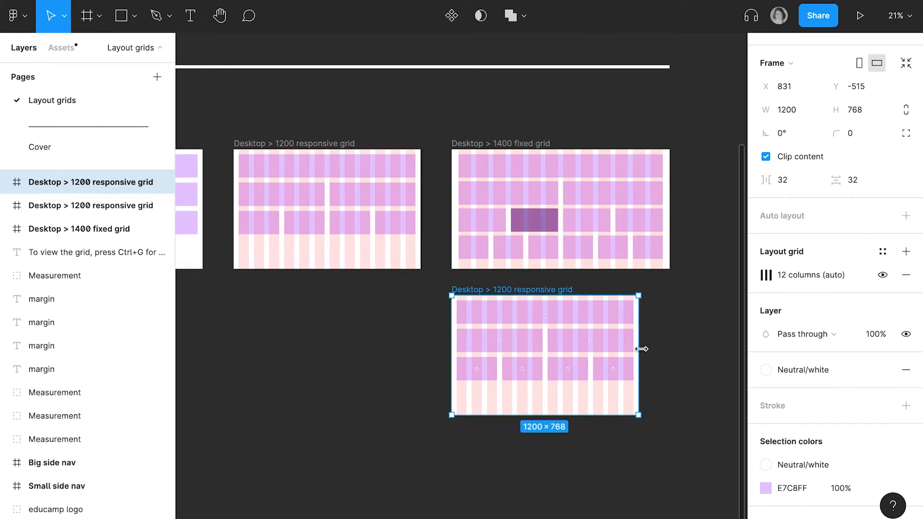
{"action": "left_click_drag", "start_coordinate": [641, 349], "coordinate": [668, 345]}
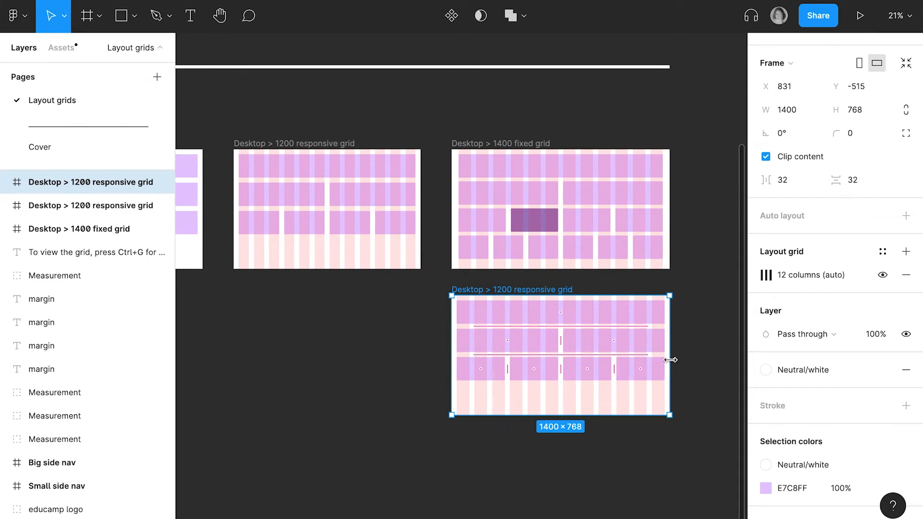
{"action": "left_click_drag", "start_coordinate": [671, 360], "coordinate": [720, 357]}
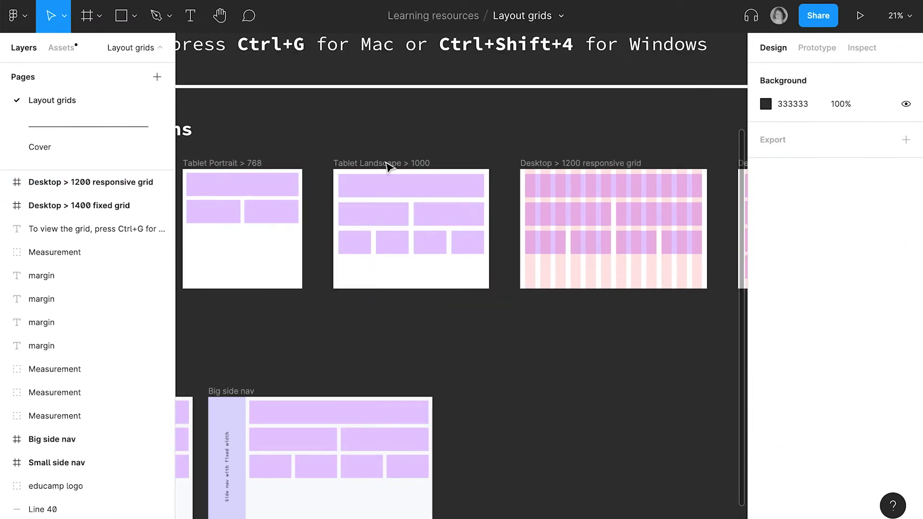
- Add a layout grid to the Tablet Landscape > 1000 frame and make it a Columns grid with a count of 8
{"action": "left_click", "coordinate": [386, 164]}
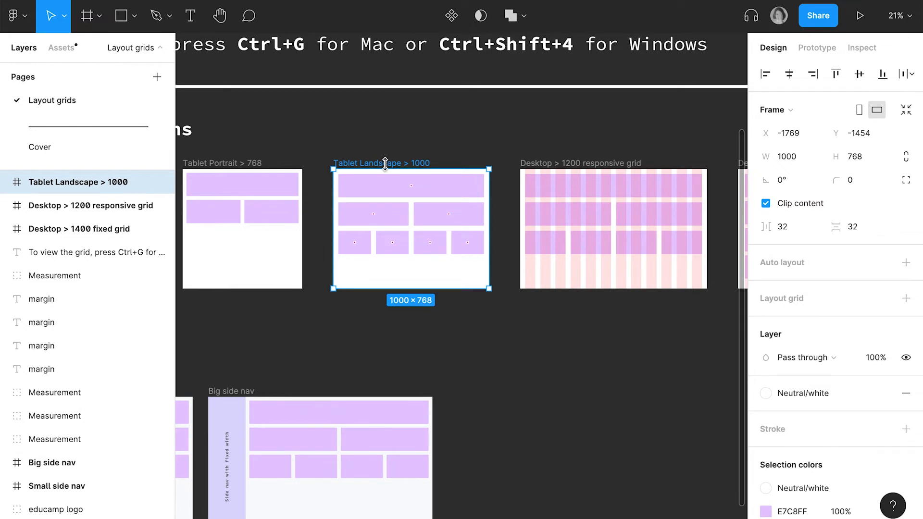
{"action": "left_click", "coordinate": [905, 298]}
{"action": "left_click", "coordinate": [764, 325]}
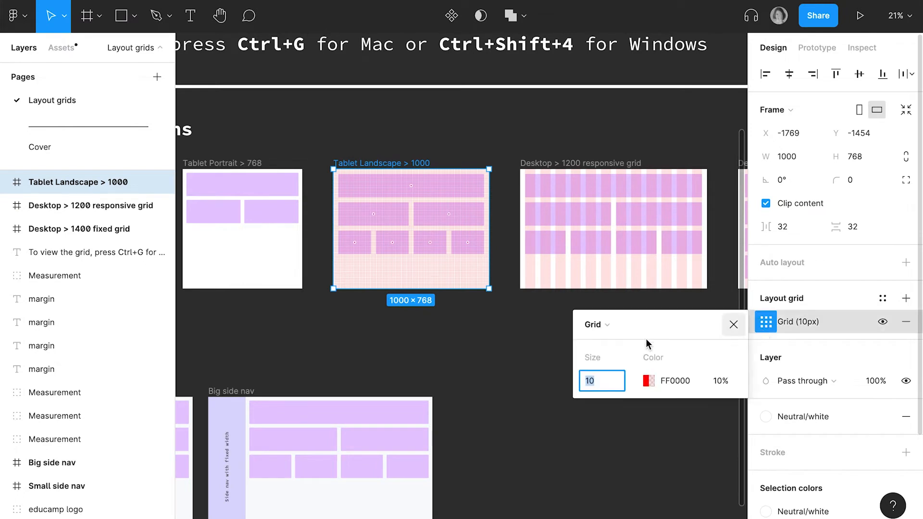
{"action": "left_click", "coordinate": [606, 328]}
{"action": "left_click", "coordinate": [607, 341]}
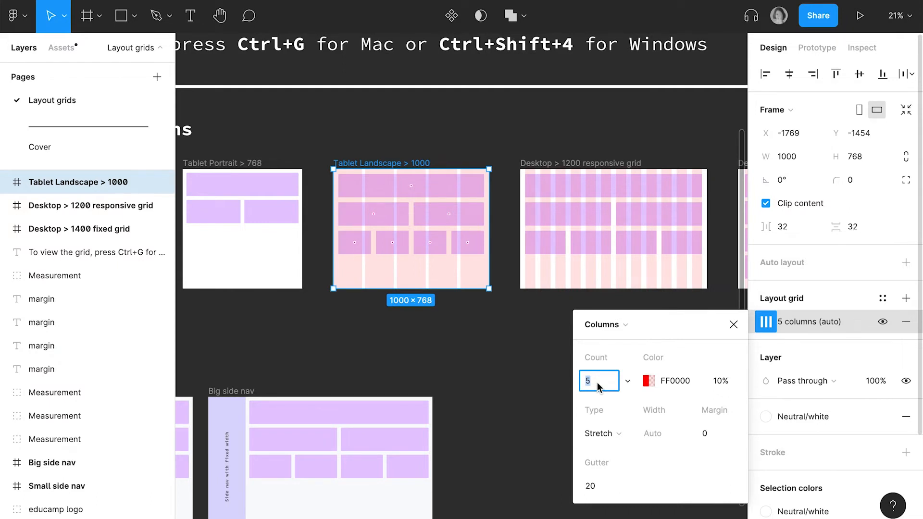
{"action": "type", "text": "8"}
{"action": "key", "text": "Return"}
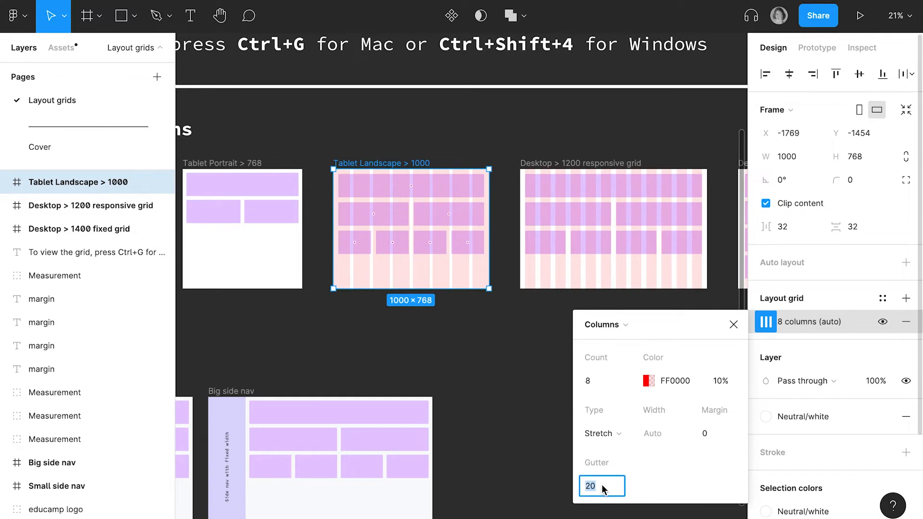
- Set the Tablet Landscape frame's column grid to a gutter of 32 and a margin of 32
{"action": "type", "text": "32"}
{"action": "key", "text": "Return"}
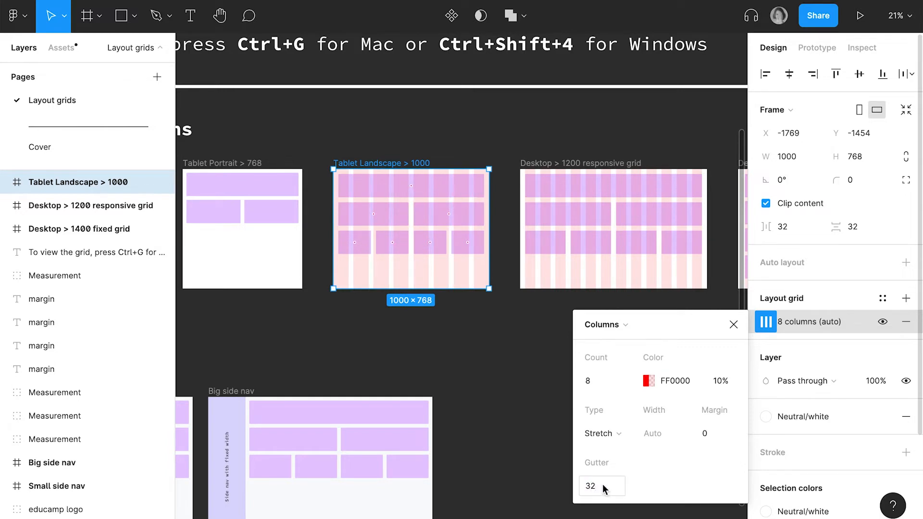
{"action": "left_click", "coordinate": [716, 439]}
{"action": "type", "text": "32"}
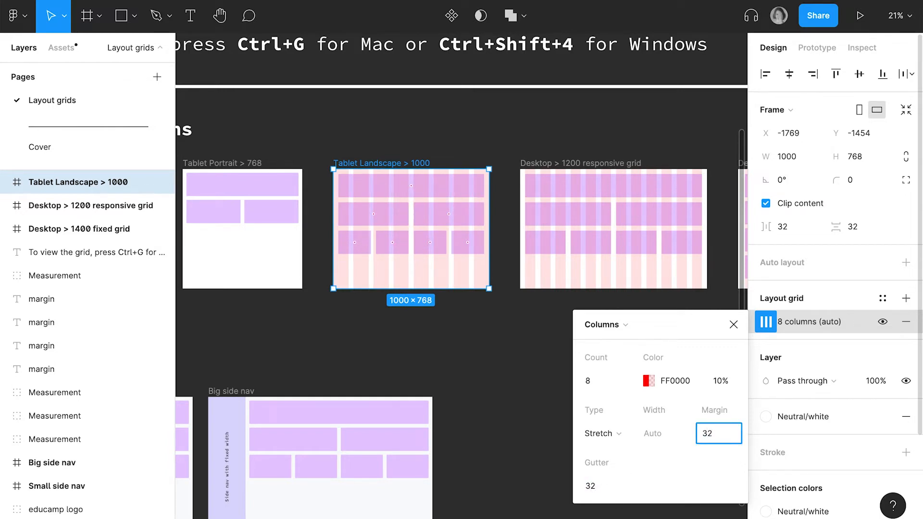
{"action": "key", "text": "Return"}
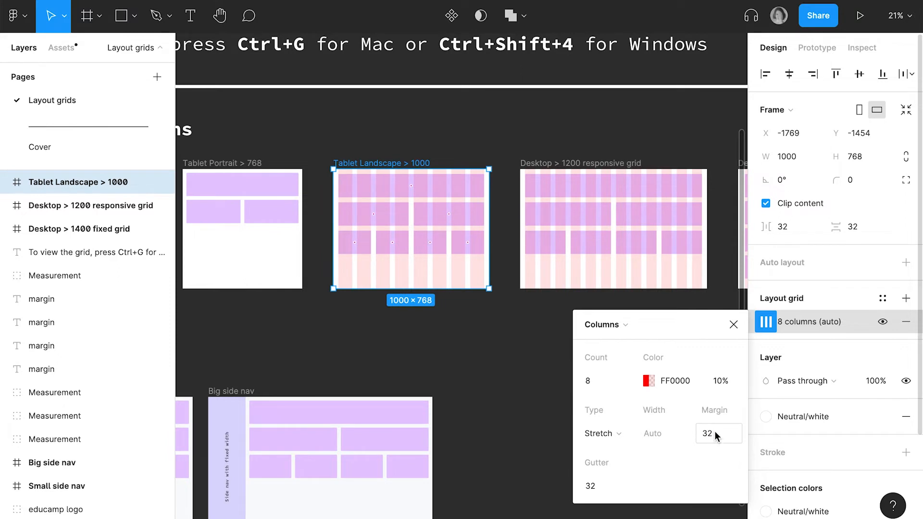
{"action": "left_click", "coordinate": [733, 325]}
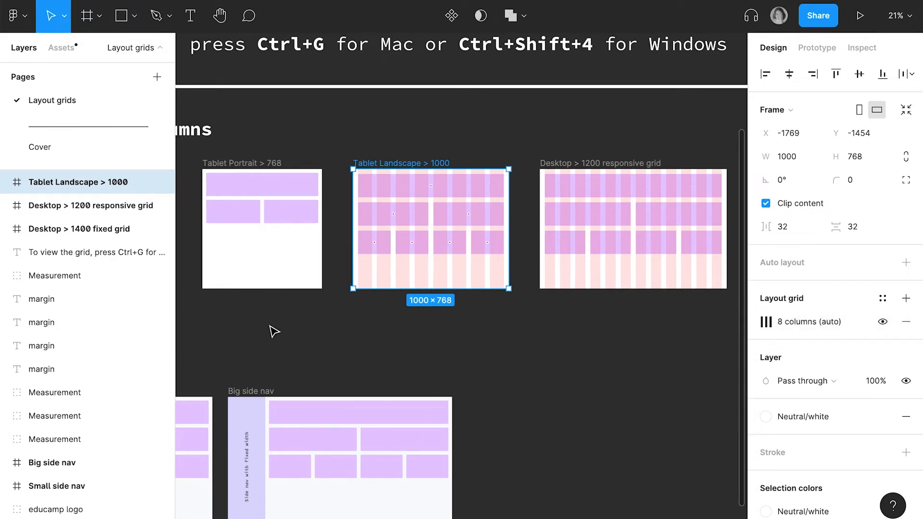
- Add a layout grid to the Tablet Portrait > 768 frame and make it a Columns grid with a count of 4
{"action": "scroll", "coordinate": [272, 330], "scroll_direction": "left", "scroll_amount": 5}
{"action": "scroll", "coordinate": [272, 330], "scroll_direction": "up", "scroll_amount": 2}
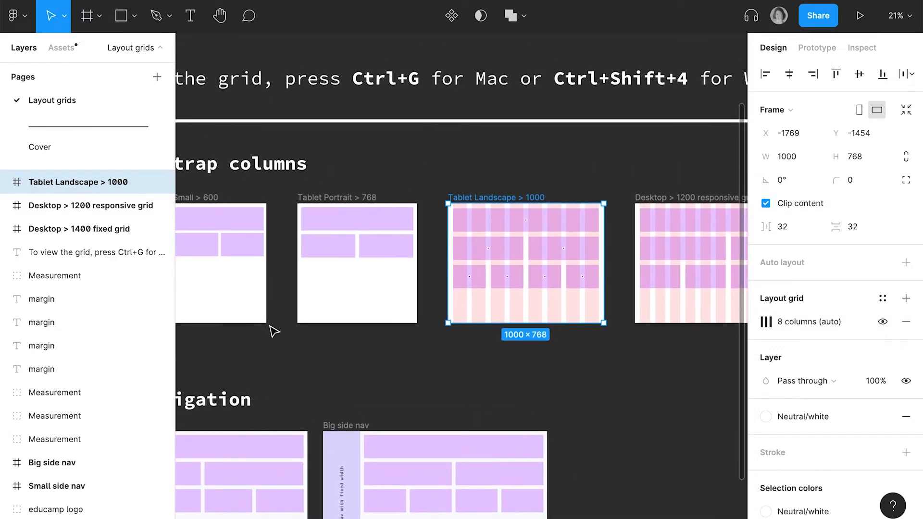
{"action": "left_click", "coordinate": [349, 197]}
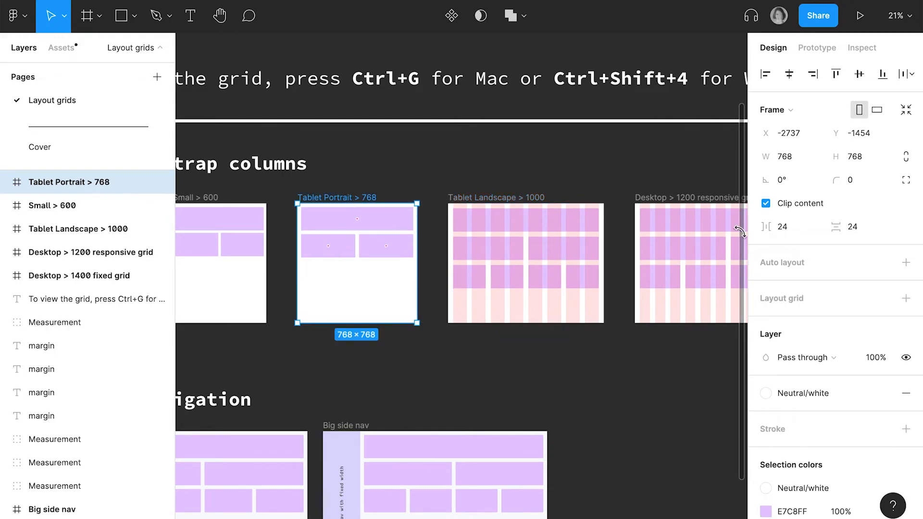
{"action": "left_click", "coordinate": [905, 298]}
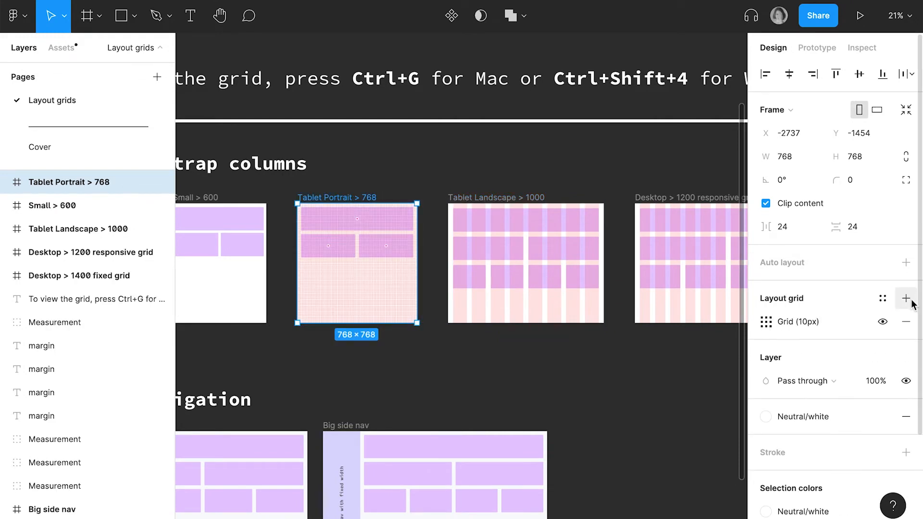
{"action": "left_click", "coordinate": [766, 321]}
{"action": "left_click", "coordinate": [604, 328]}
{"action": "left_click", "coordinate": [602, 340]}
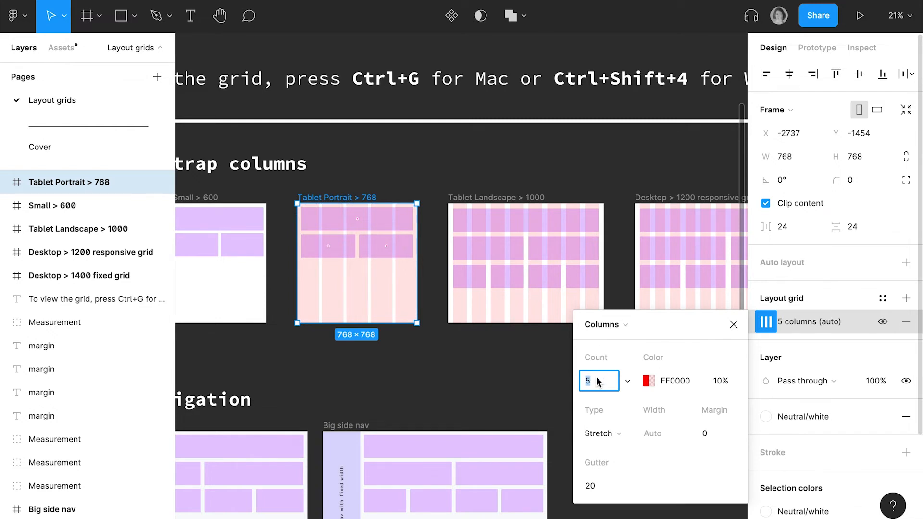
{"action": "type", "text": "4"}
{"action": "key", "text": "Return"}
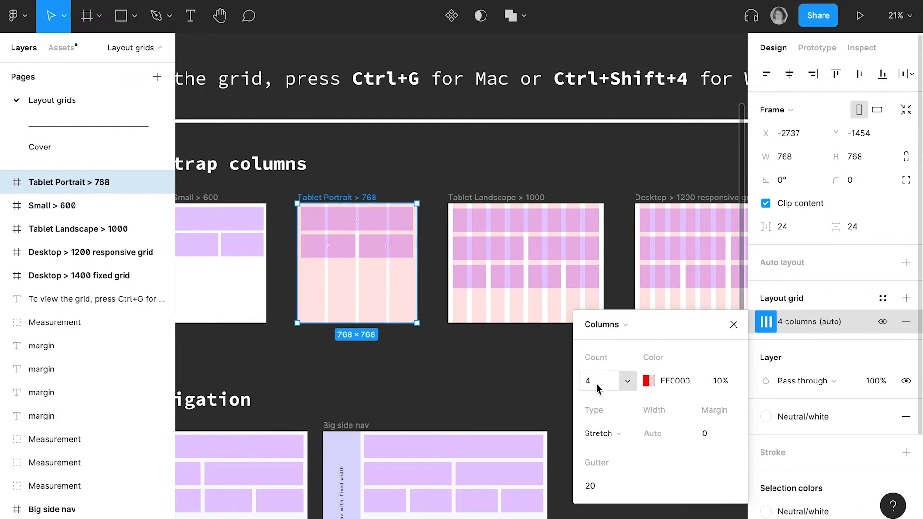
- Set the Tablet Portrait frame's column grid to a gutter of 24 and a margin of 24
{"action": "left_click", "coordinate": [604, 490]}
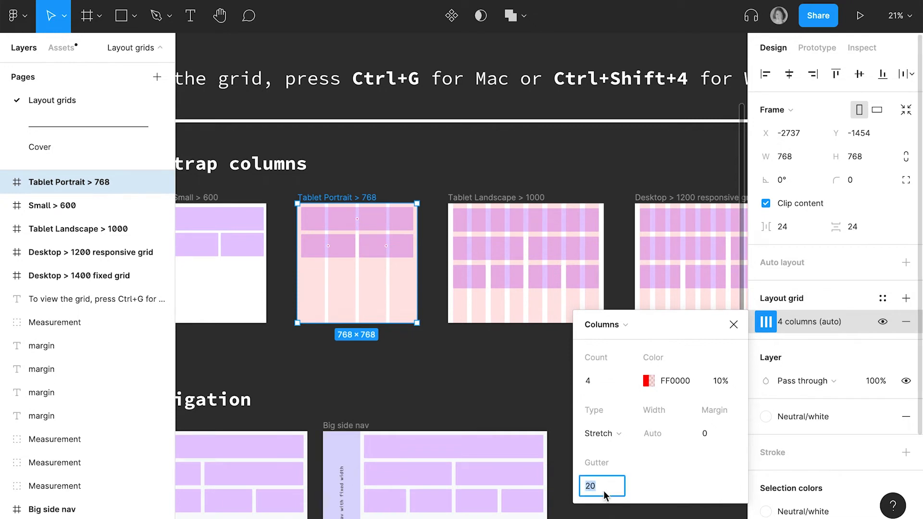
{"action": "type", "text": "24"}
{"action": "key", "text": "Tab"}
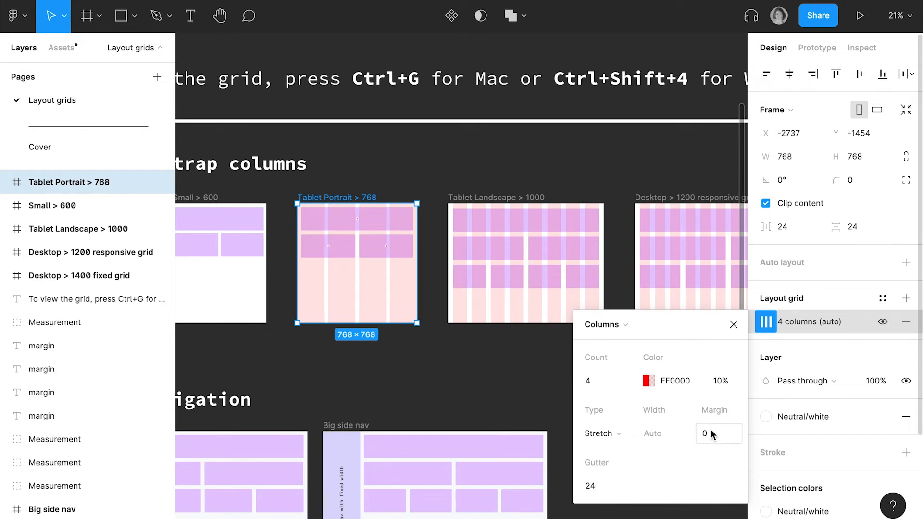
{"action": "type", "text": "24"}
{"action": "key", "text": "Return"}
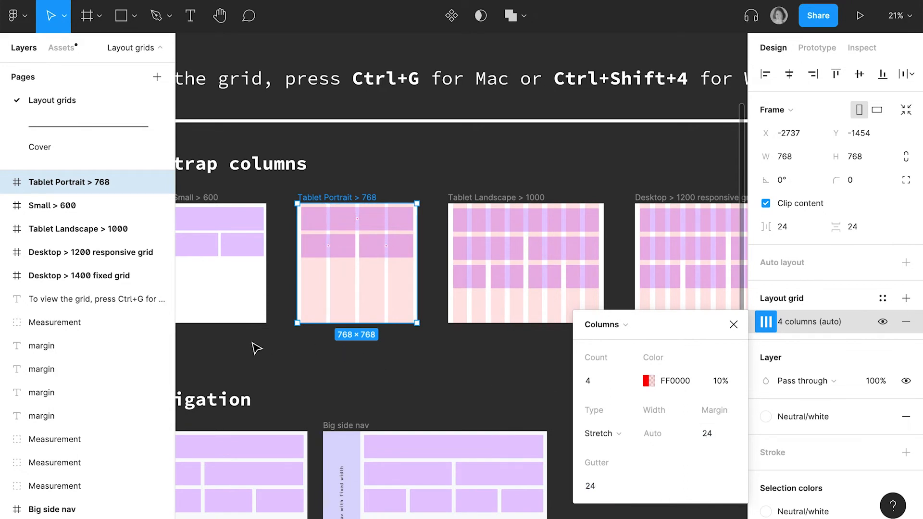
- Add a layout grid to the Mobile (everything else) frame and make it a Columns grid with a count of 2
{"action": "scroll", "coordinate": [252, 342], "scroll_direction": "left", "scroll_amount": 3}
{"action": "scroll", "coordinate": [256, 348], "scroll_direction": "left", "scroll_amount": 1}
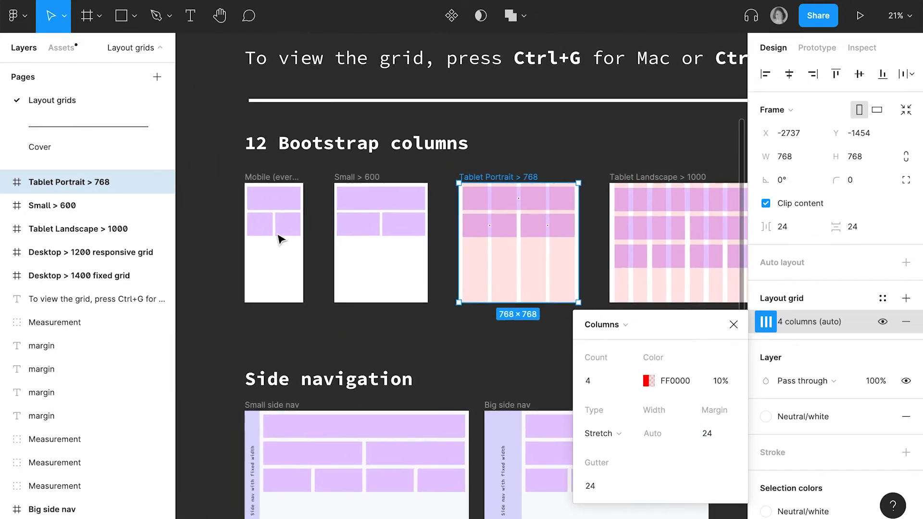
{"action": "left_click", "coordinate": [273, 181]}
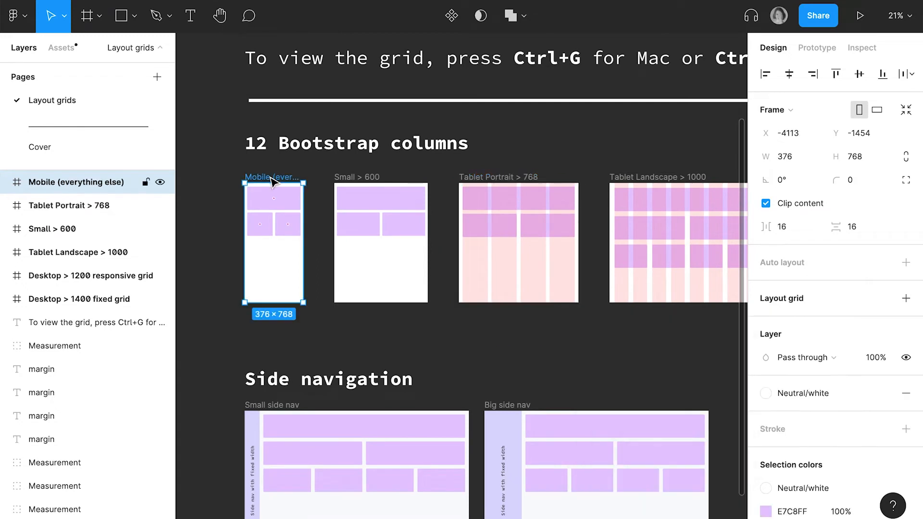
{"action": "left_click", "coordinate": [906, 298]}
{"action": "left_click", "coordinate": [765, 321]}
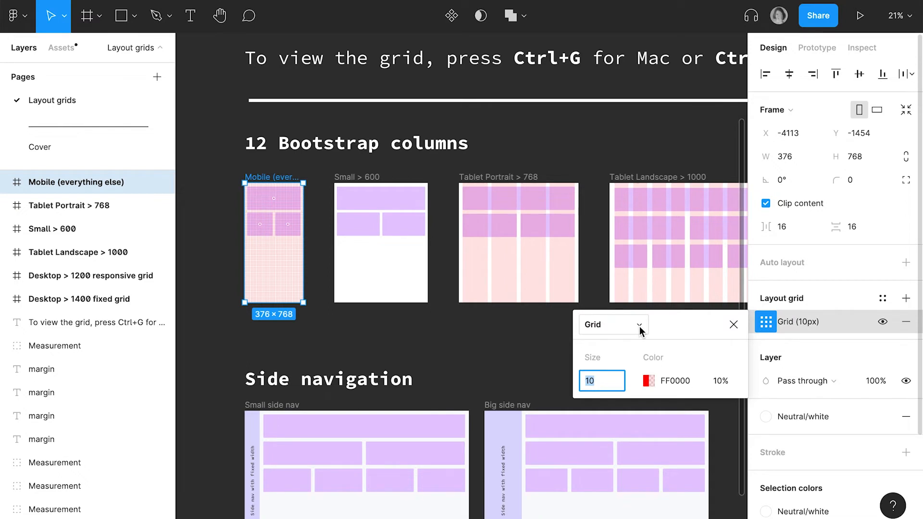
{"action": "left_click", "coordinate": [640, 330]}
{"action": "left_click", "coordinate": [620, 340]}
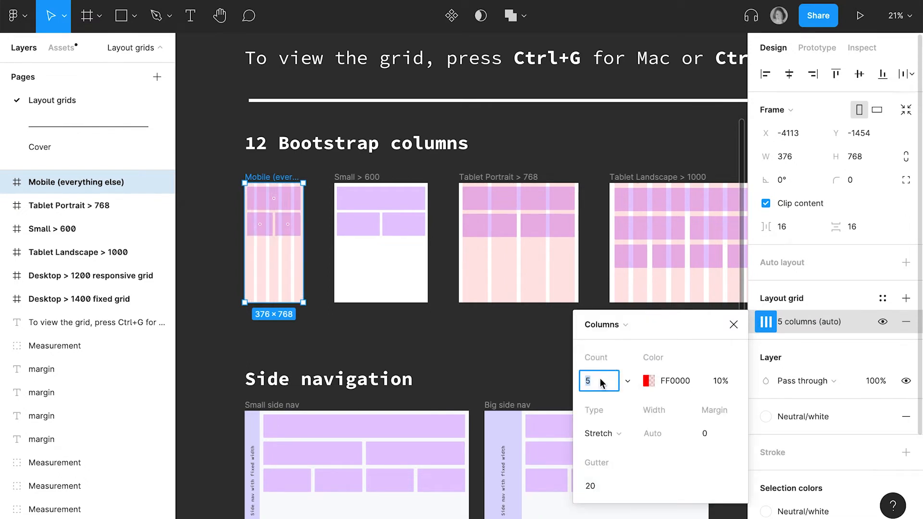
{"action": "type", "text": "2"}
{"action": "key", "text": "Return"}
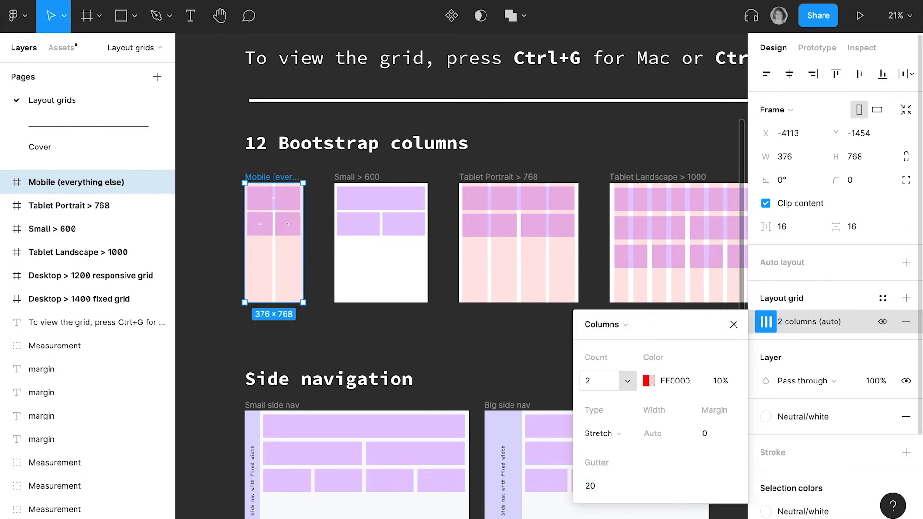
- Set the Mobile frame's column grid to a gutter of 16 and a margin of 16
{"action": "left_click", "coordinate": [595, 487]}
{"action": "type", "text": "16"}
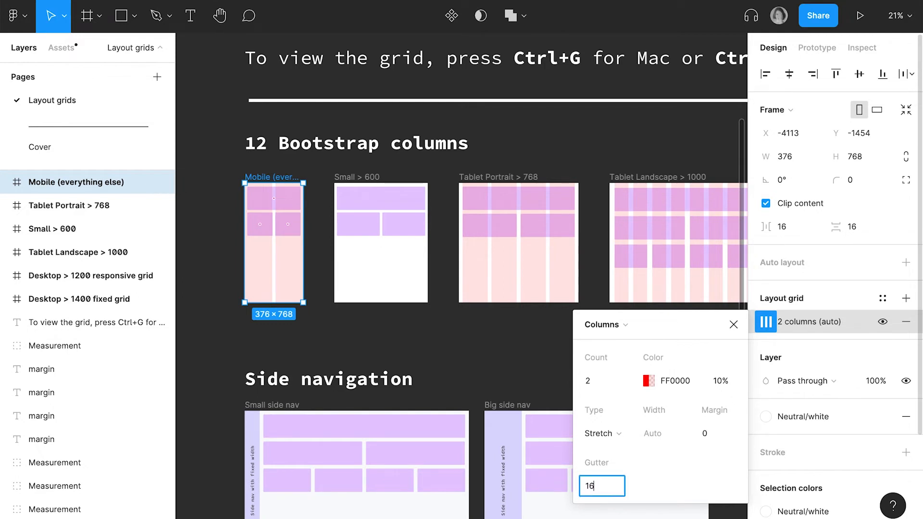
{"action": "key", "text": "Return"}
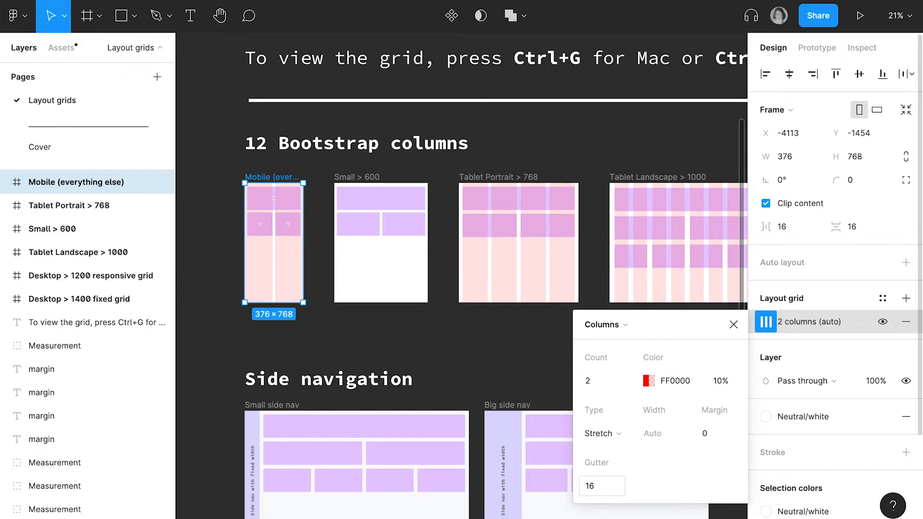
{"action": "left_click", "coordinate": [714, 433]}
{"action": "type", "text": "16"}
{"action": "key", "text": "Return"}
{"action": "left_click", "coordinate": [732, 325]}
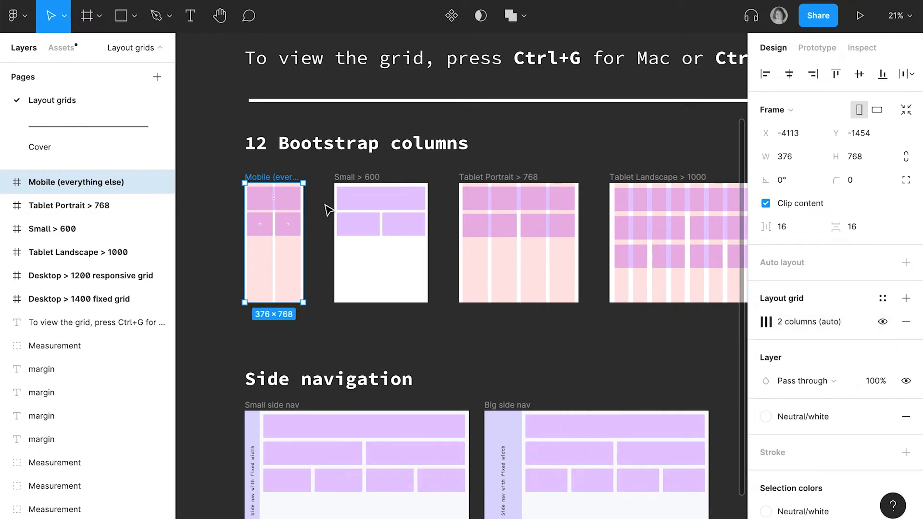
- Save the Mobile (everything else) frame's two-column grid as a reusable grid style named Mobile
{"action": "left_click", "coordinate": [361, 188]}
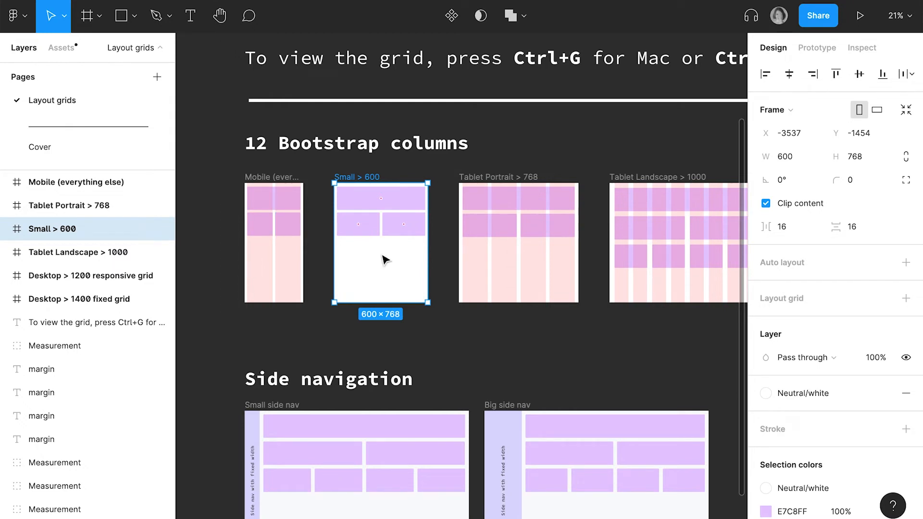
{"action": "left_click", "coordinate": [284, 188]}
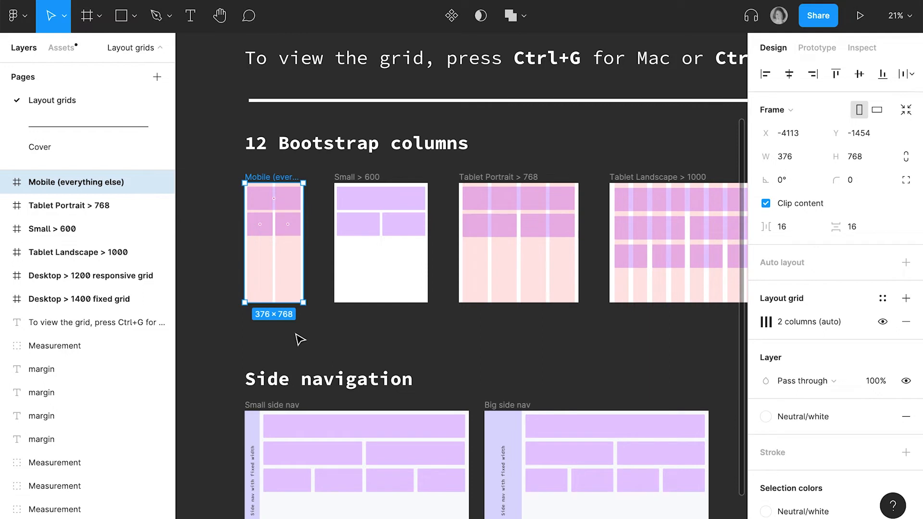
{"action": "left_click", "coordinate": [883, 299]}
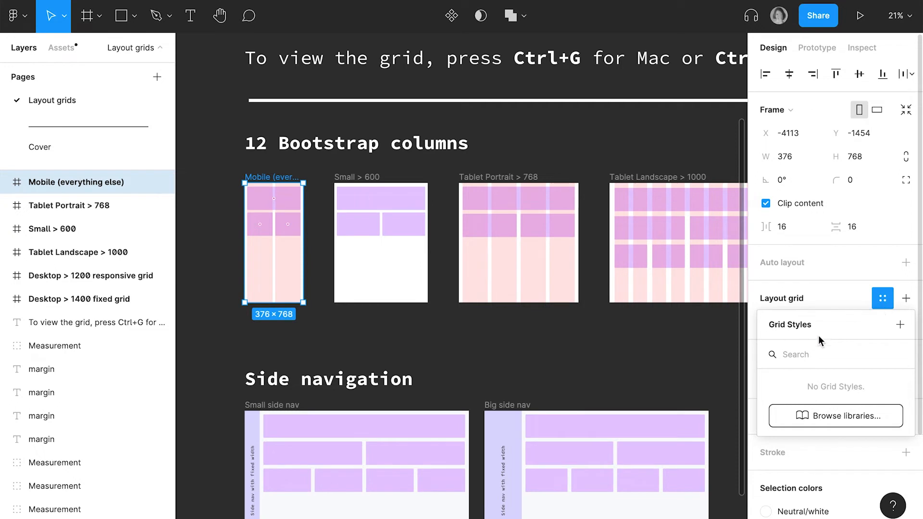
{"action": "left_click", "coordinate": [901, 325]}
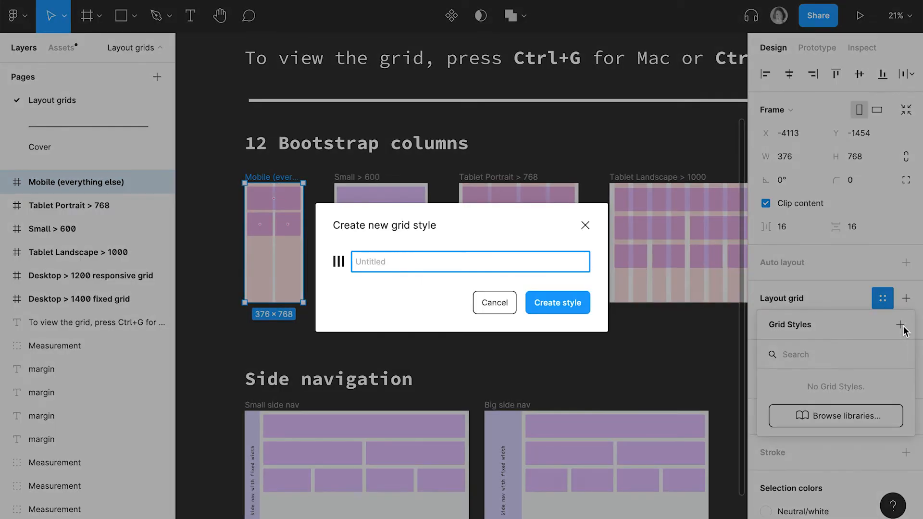
{"action": "type", "text": "Mobile"}
{"action": "left_click", "coordinate": [563, 302]}
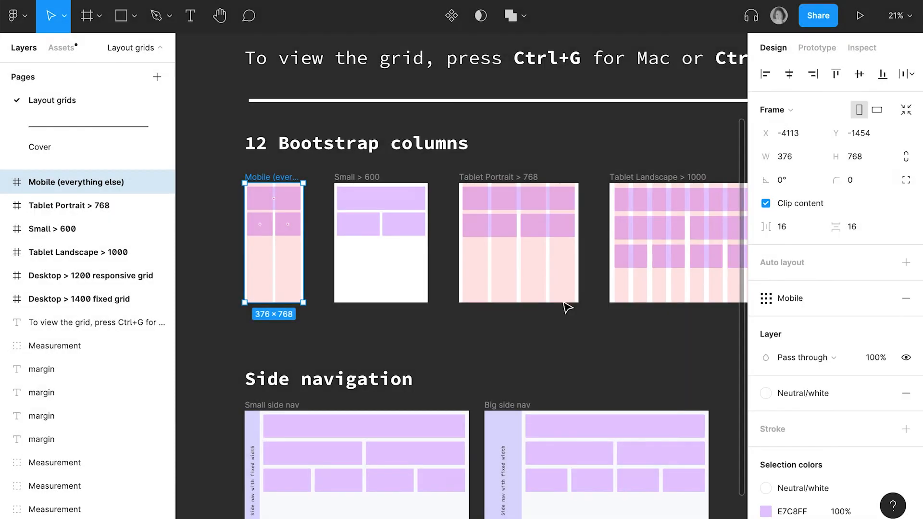
- Apply the Mobile grid style to the Small > 600 frame
{"action": "left_click", "coordinate": [377, 185]}
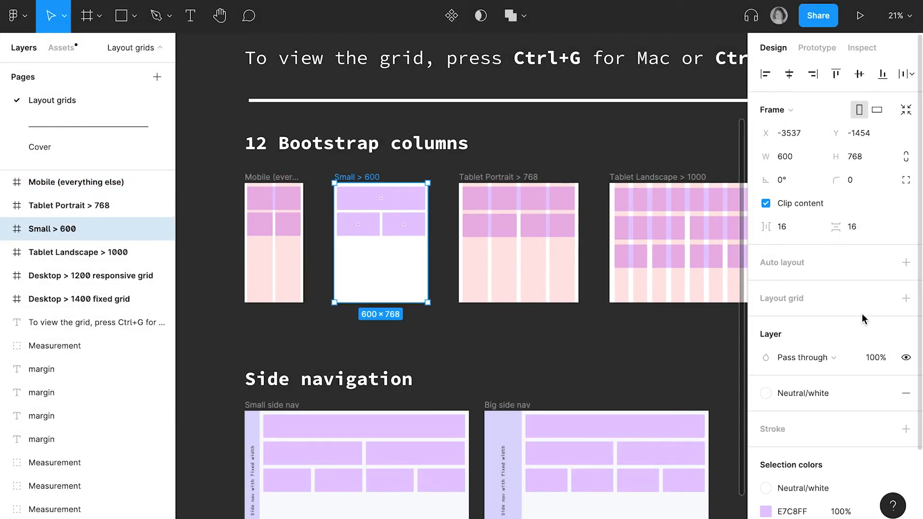
{"action": "left_click", "coordinate": [882, 298]}
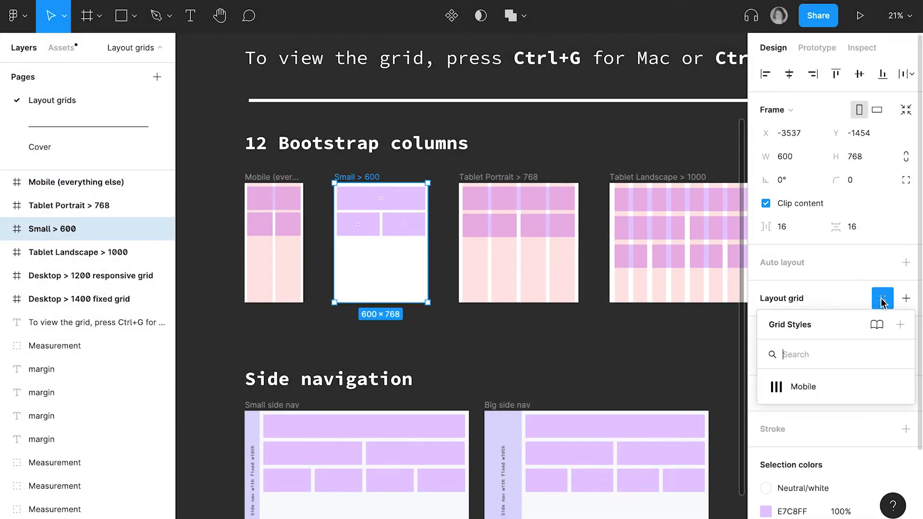
{"action": "left_click", "coordinate": [789, 387]}
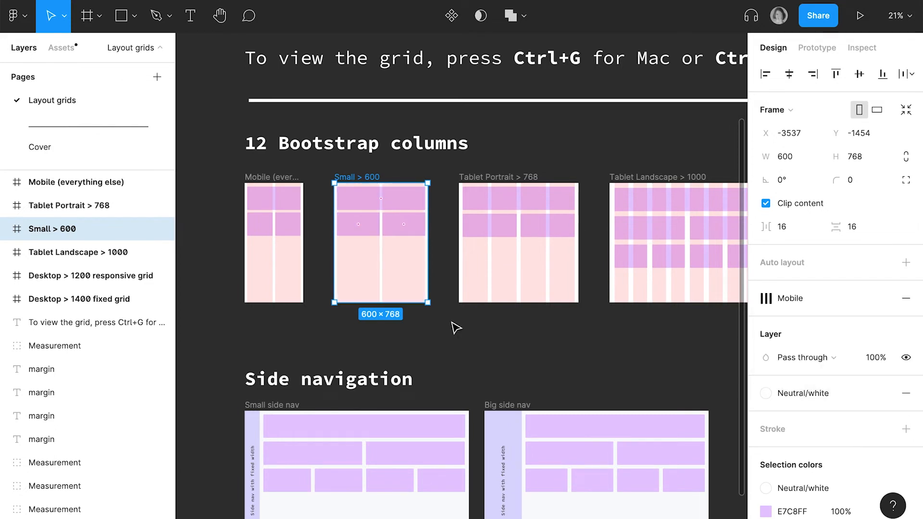
- Save the Tablet Portrait > 768 frame's column grid as a grid style named Tablet 768
{"action": "scroll", "coordinate": [455, 328], "scroll_direction": "right", "scroll_amount": 5}
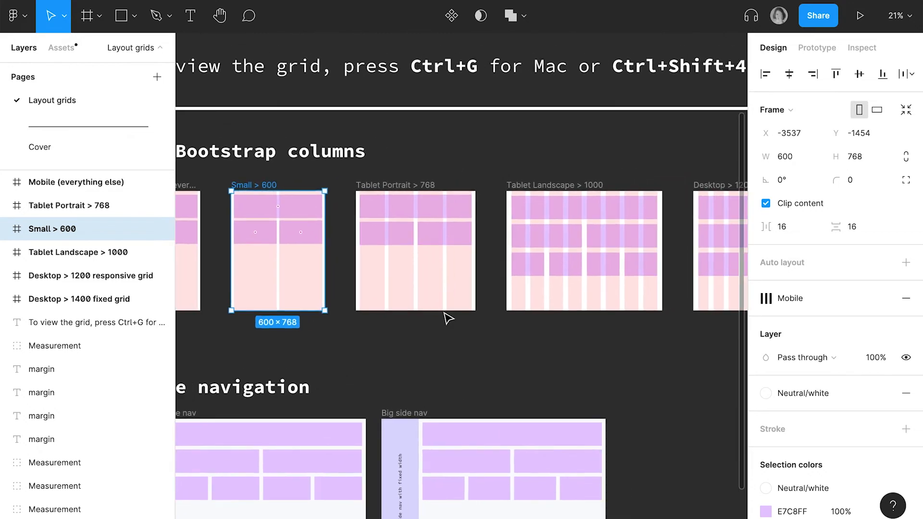
{"action": "left_click", "coordinate": [393, 197]}
{"action": "left_click", "coordinate": [881, 297]}
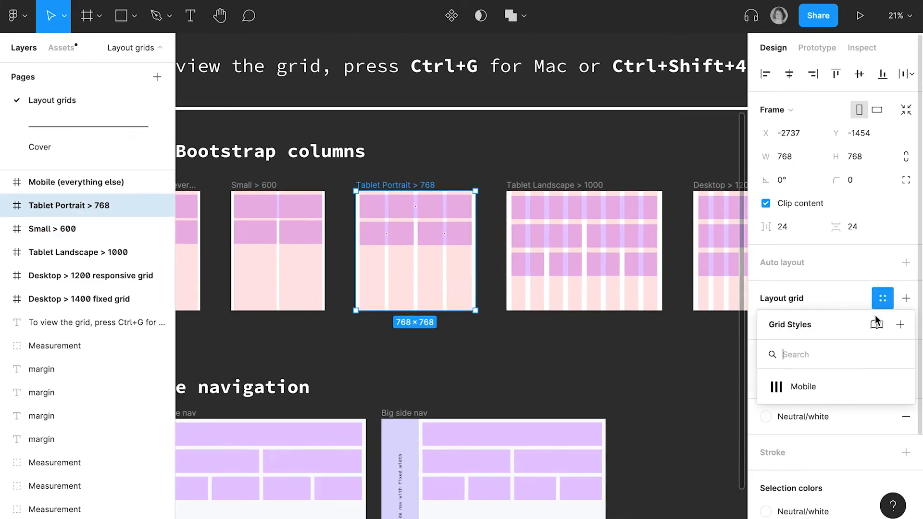
{"action": "left_click", "coordinate": [900, 325]}
{"action": "type", "text": "Tablet po"}
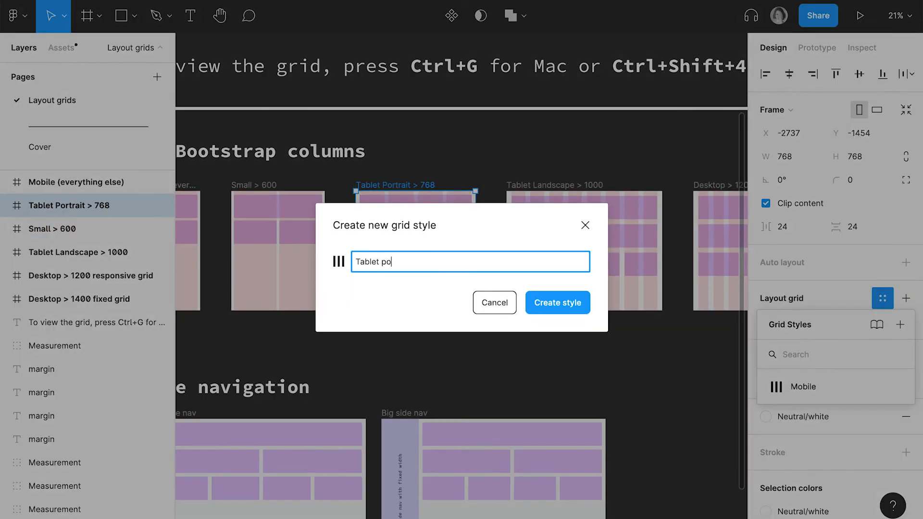
{"action": "key", "text": "BackSpace"}
{"action": "key", "text": "BackSpace"}
{"action": "type", "text": "768"}
{"action": "key", "text": "Return"}
- Save the Tablet Landscape > 1000 frame's column grid as a grid style named Tablet 1000
{"action": "left_click", "coordinate": [77, 252]}
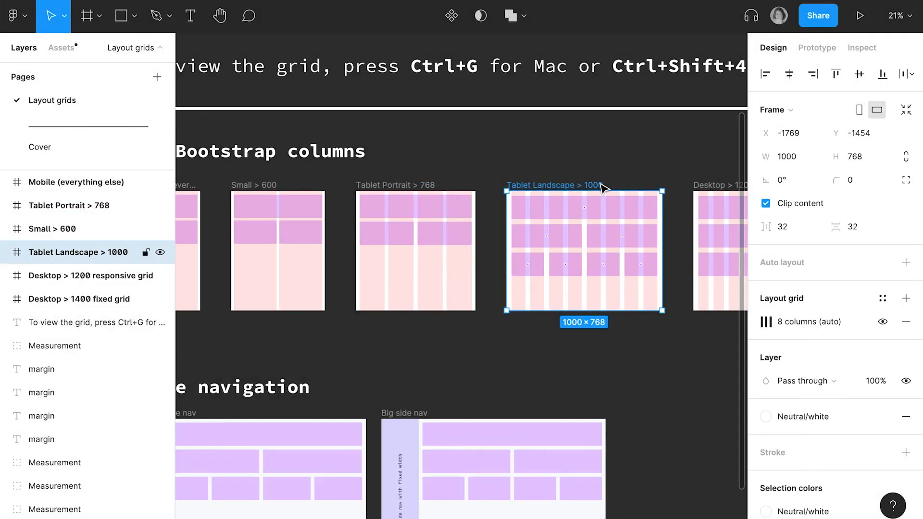
{"action": "left_click", "coordinate": [908, 299]}
{"action": "key", "text": "ctrl+z"}
{"action": "left_click", "coordinate": [882, 298]}
{"action": "left_click", "coordinate": [900, 325]}
{"action": "type", "text": "Tab"}
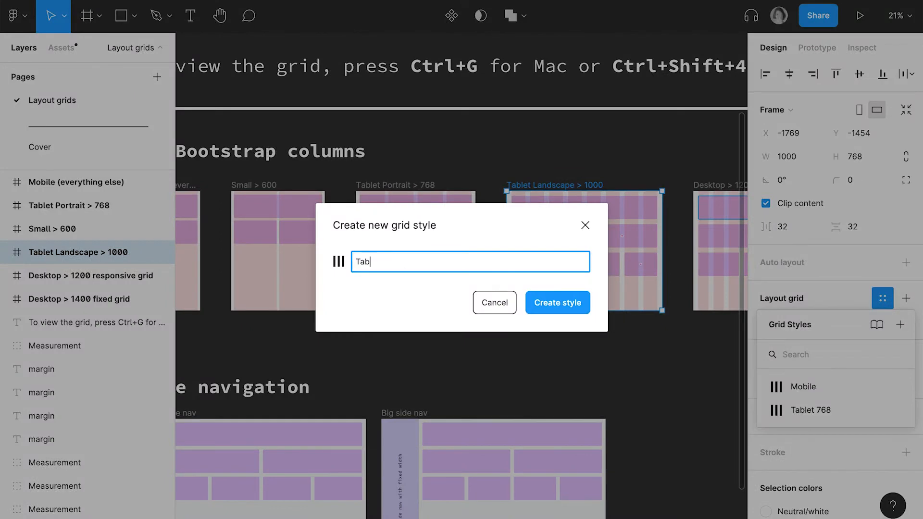
{"action": "type", "text": "let 1000"}
{"action": "key", "text": "Return"}
- Save the Desktop > 1200 responsive grid frame's column grid as a grid style named Desktop 1200
{"action": "scroll", "coordinate": [681, 233], "scroll_direction": "right", "scroll_amount": 5}
{"action": "left_click", "coordinate": [681, 233]}
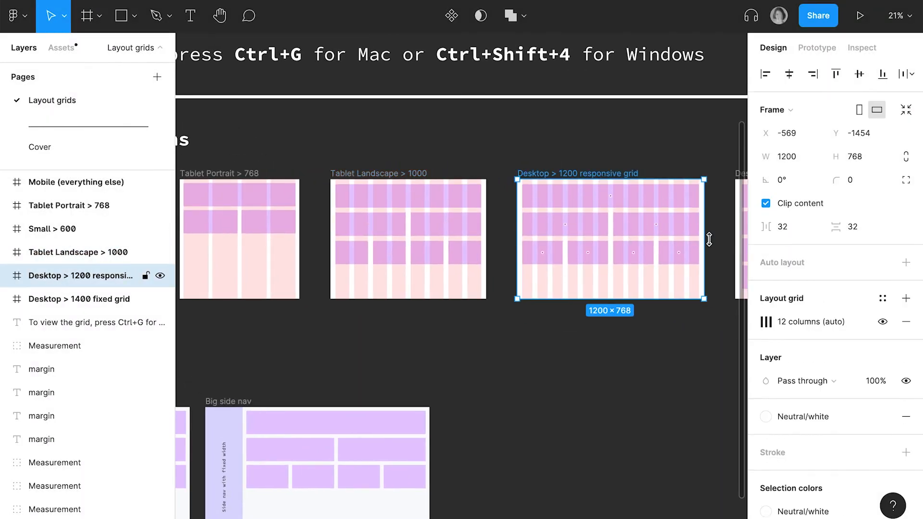
{"action": "left_click", "coordinate": [882, 298]}
{"action": "left_click", "coordinate": [900, 325]}
{"action": "type", "text": "Desktop"}
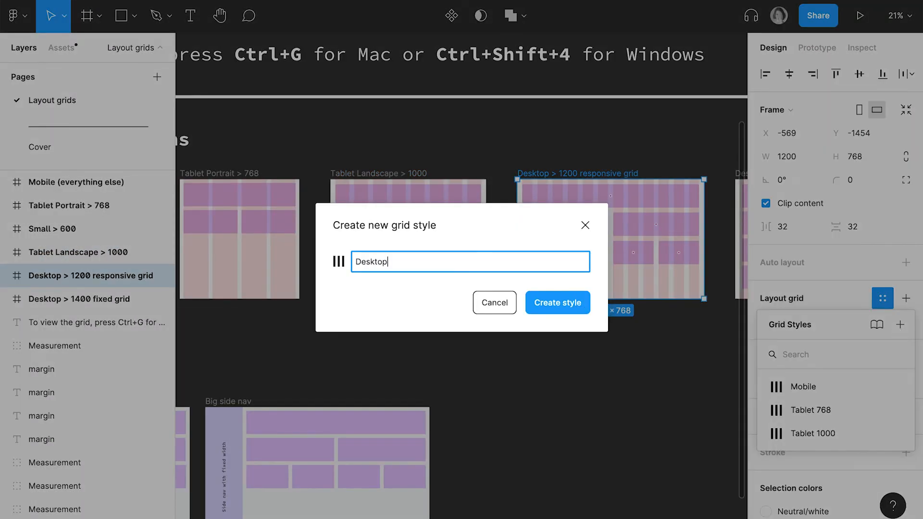
{"action": "type", "text": " 1200"}
{"action": "key", "text": "Return"}
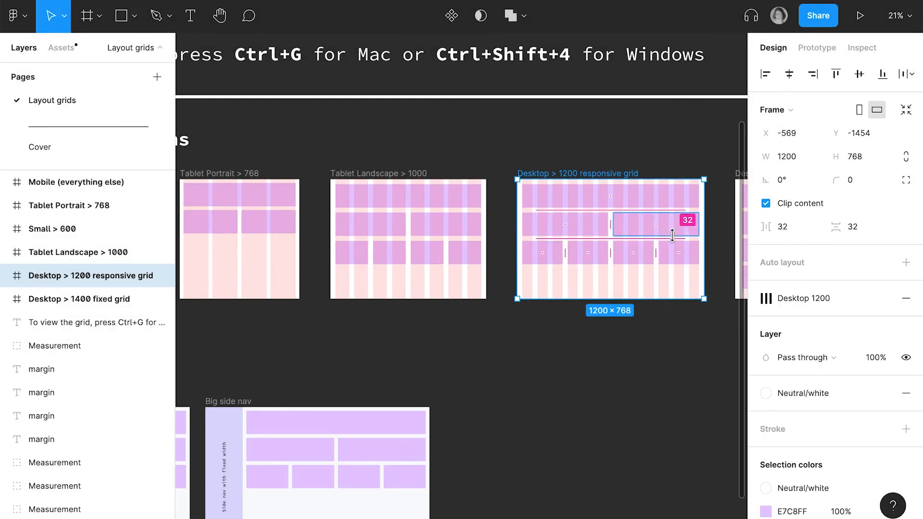
- Save the Desktop > 1400 fixed grid frame's column grid as a grid style named Desktop 1400 responsive
{"action": "scroll", "coordinate": [672, 235], "scroll_direction": "right", "scroll_amount": 5}
{"action": "left_click", "coordinate": [669, 186]}
{"action": "left_click", "coordinate": [882, 298]}
{"action": "left_click", "coordinate": [900, 324]}
{"action": "type", "text": "D"}
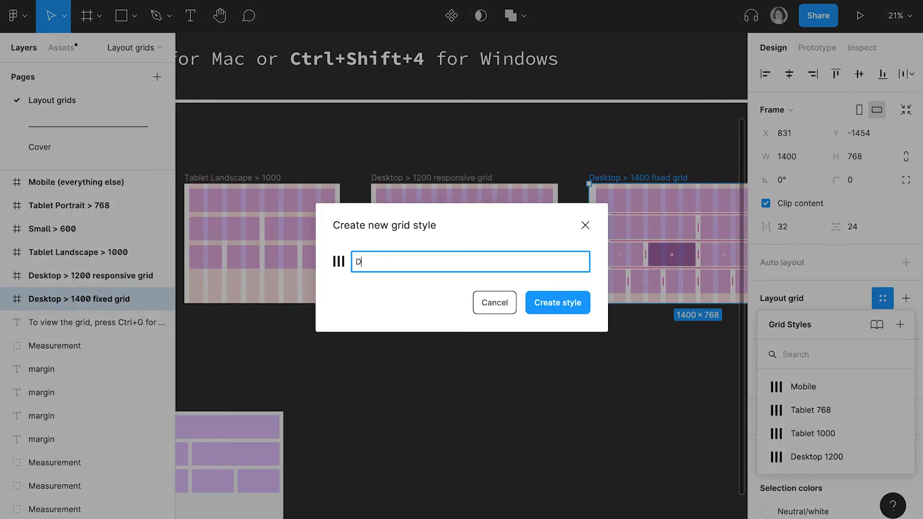
{"action": "type", "text": "esktop 1400 responsive"}
{"action": "left_click", "coordinate": [543, 307]}
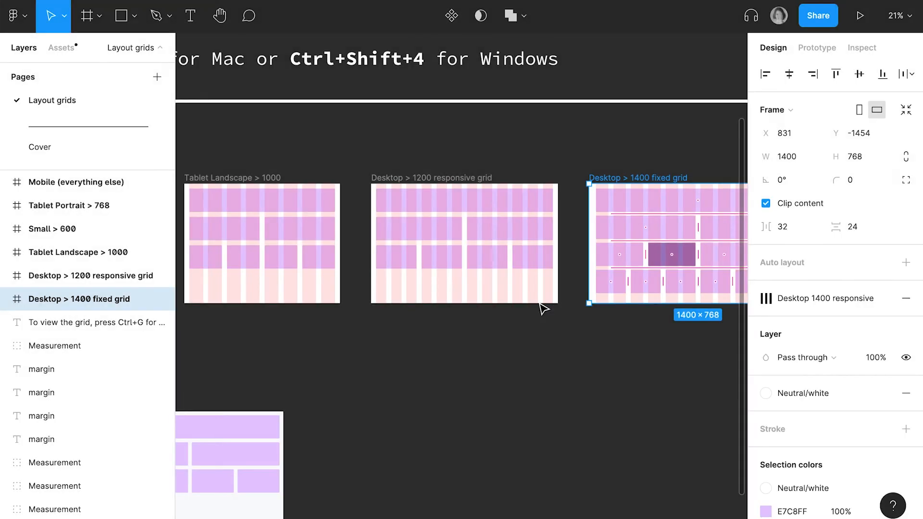
{"action": "left_click", "coordinate": [566, 315]}
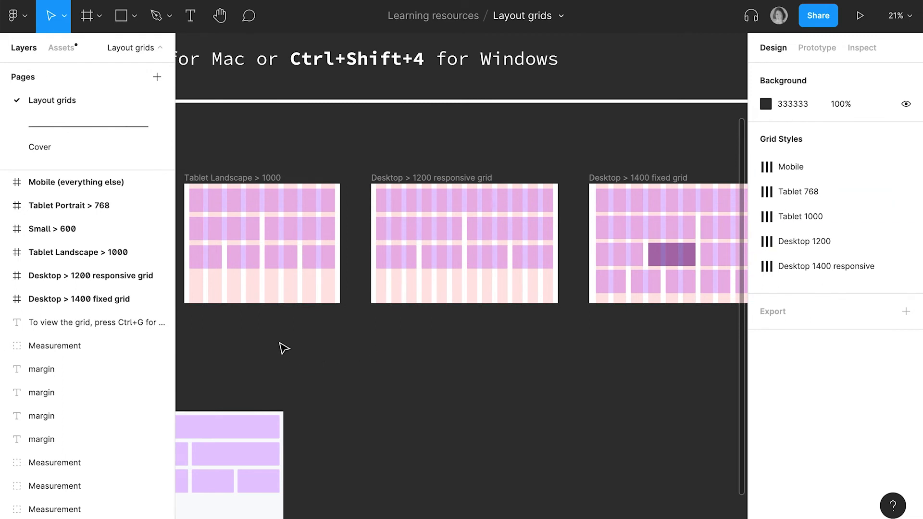
- Add a layout grid to the Small side nav frame and make it a Columns grid with a count of 12
{"action": "scroll", "coordinate": [283, 348], "scroll_direction": "left", "scroll_amount": 10}
{"action": "scroll", "coordinate": [284, 348], "scroll_direction": "down", "scroll_amount": 2}
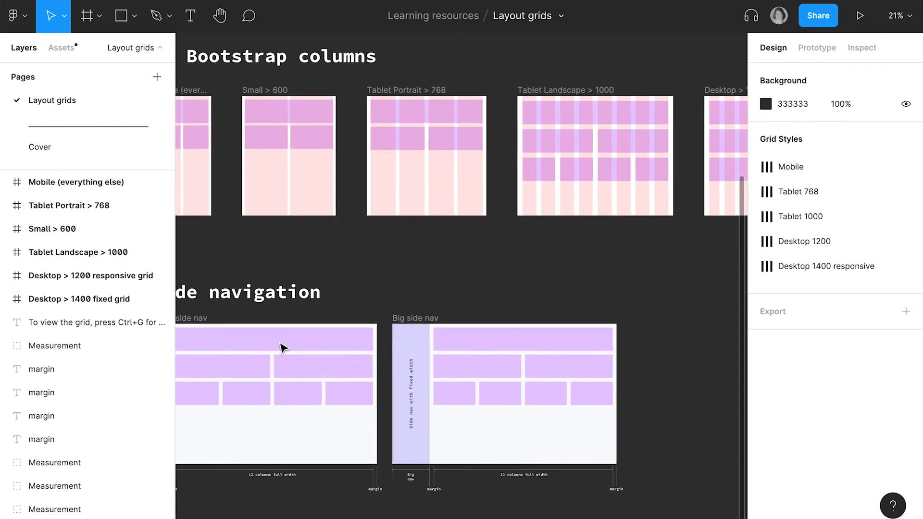
{"action": "scroll", "coordinate": [284, 348], "scroll_direction": "left", "scroll_amount": 2}
{"action": "scroll", "coordinate": [284, 348], "scroll_direction": "down", "scroll_amount": 1}
{"action": "left_click", "coordinate": [272, 304]}
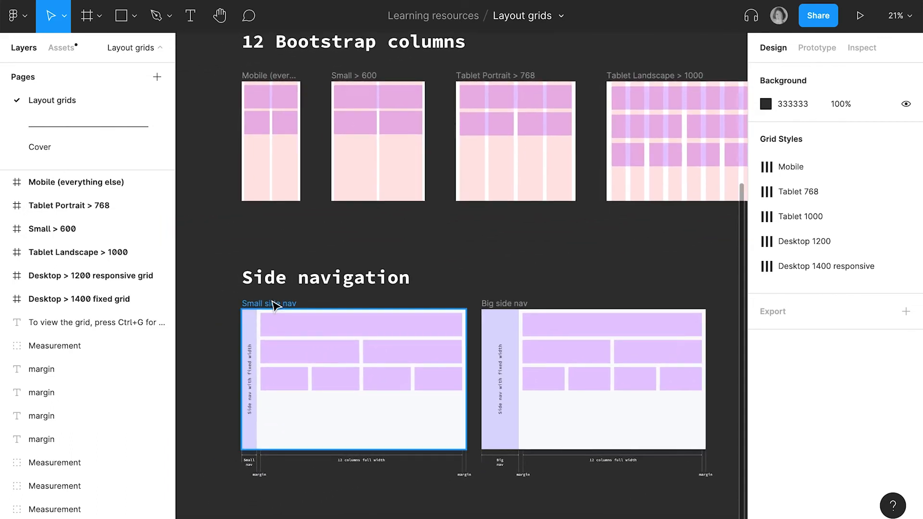
{"action": "left_click", "coordinate": [272, 304]}
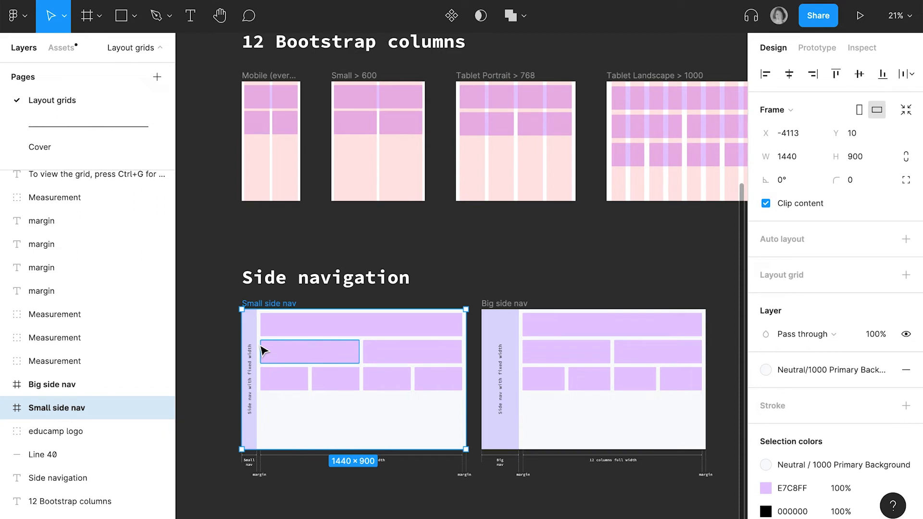
{"action": "left_click", "coordinate": [905, 275]}
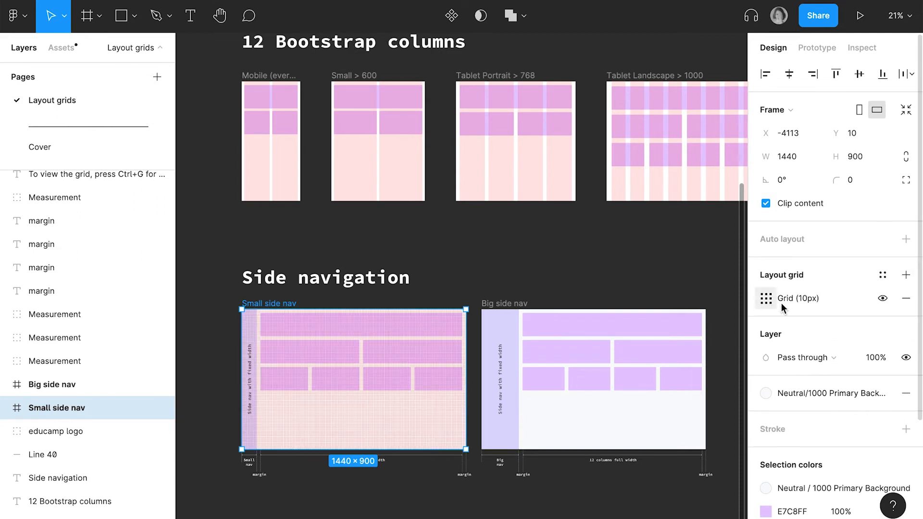
{"action": "left_click", "coordinate": [765, 298]}
{"action": "left_click", "coordinate": [612, 304]}
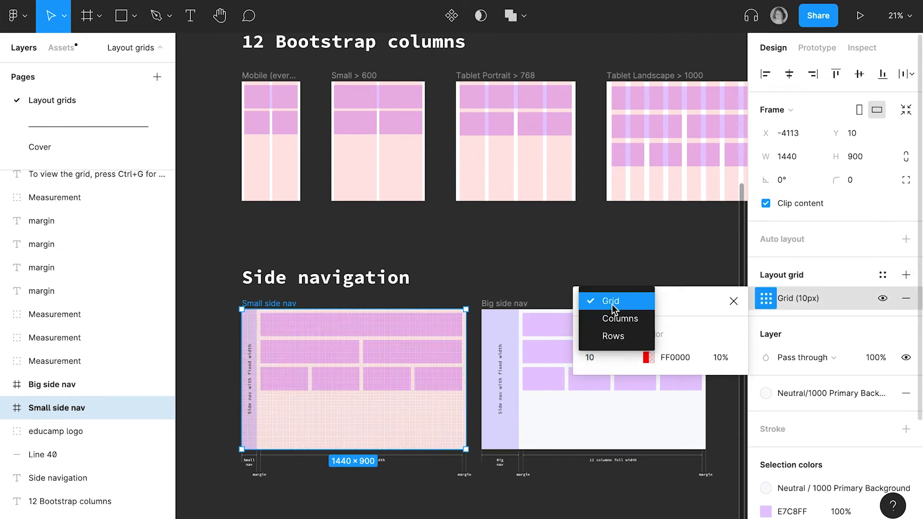
{"action": "left_click", "coordinate": [616, 319]}
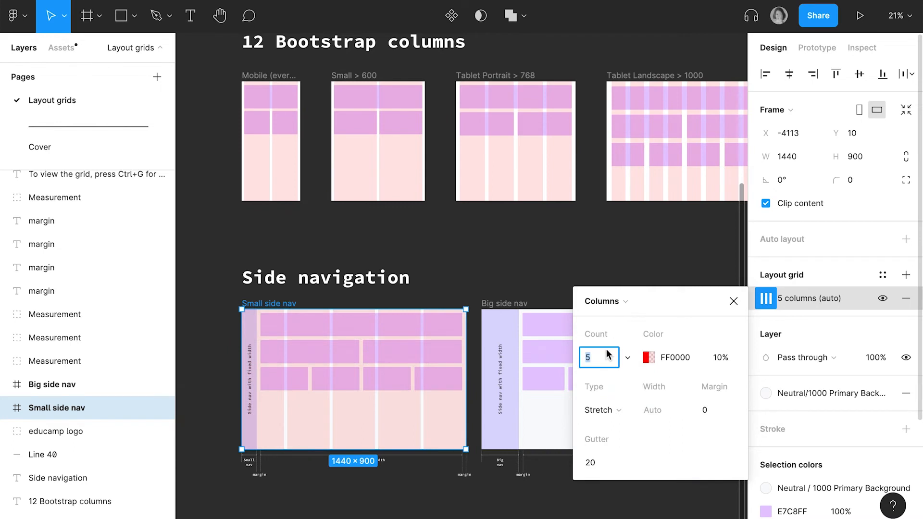
{"action": "type", "text": "12"}
{"action": "key", "text": "Return"}
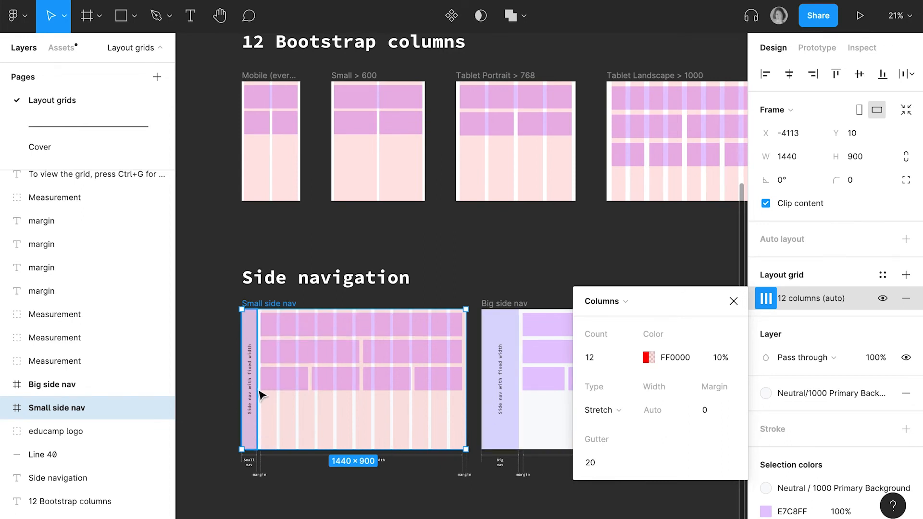
- Set the Small side nav frame's column grid to type Left with a width of 86 and a gutter of 24
{"action": "left_click", "coordinate": [603, 410]}
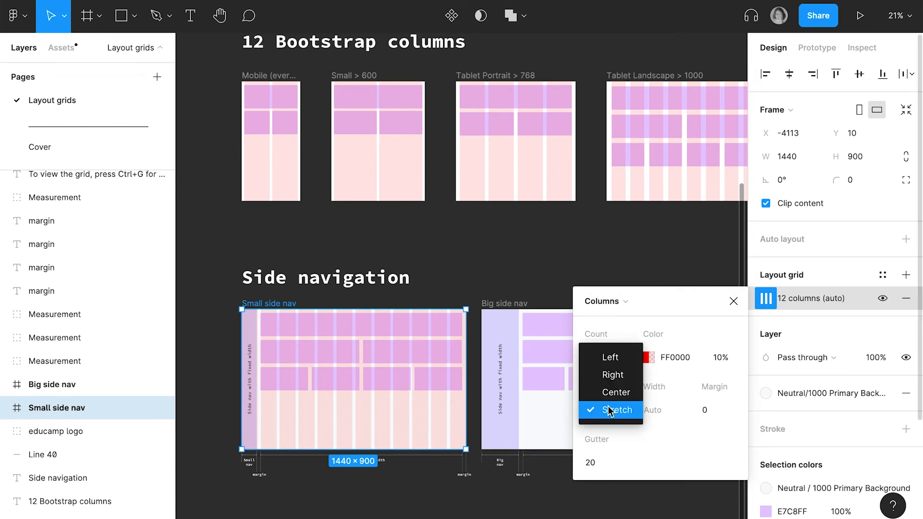
{"action": "left_click", "coordinate": [606, 359]}
{"action": "left_click", "coordinate": [660, 413]}
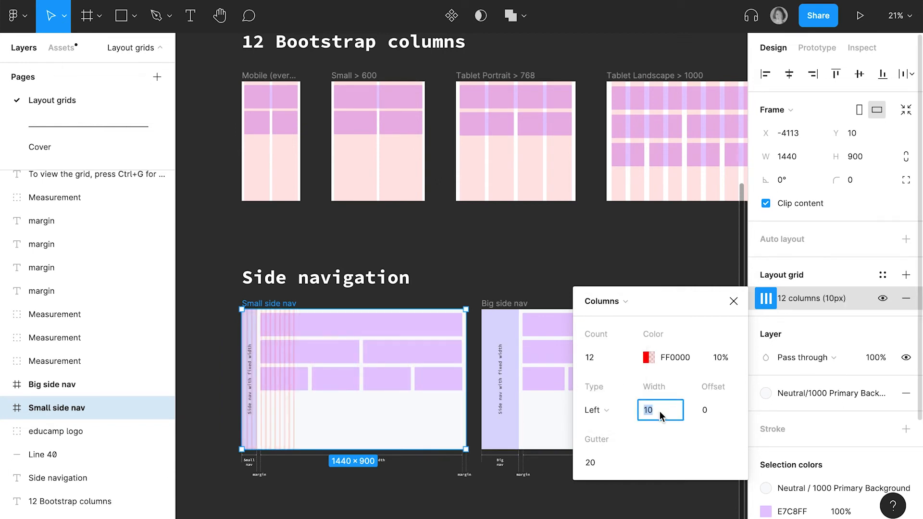
{"action": "type", "text": "86"}
{"action": "left_click", "coordinate": [603, 457]}
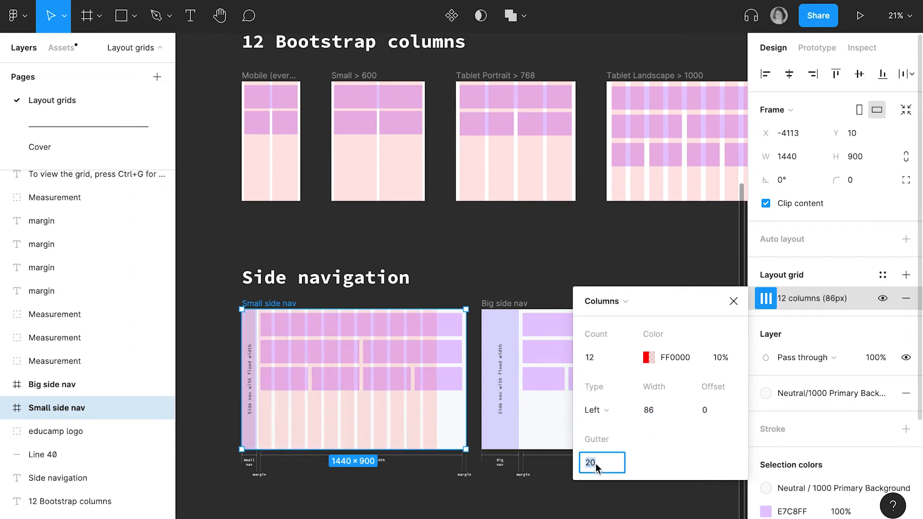
{"action": "key", "text": "Return"}
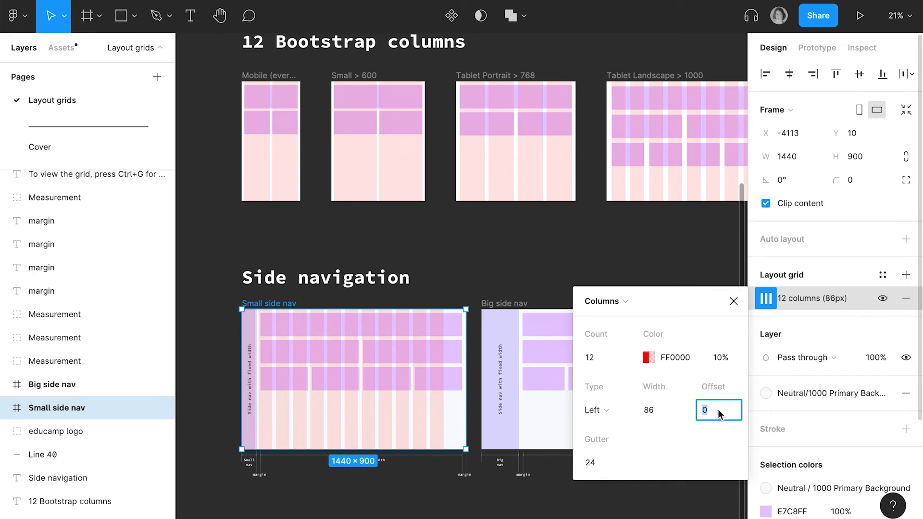
- Set the Small side nav grid's offset to 96+24 so the columns start after the side nav and its margin
{"action": "type", "text": "96+"}
{"action": "type", "text": "24"}
{"action": "key", "text": "Return"}
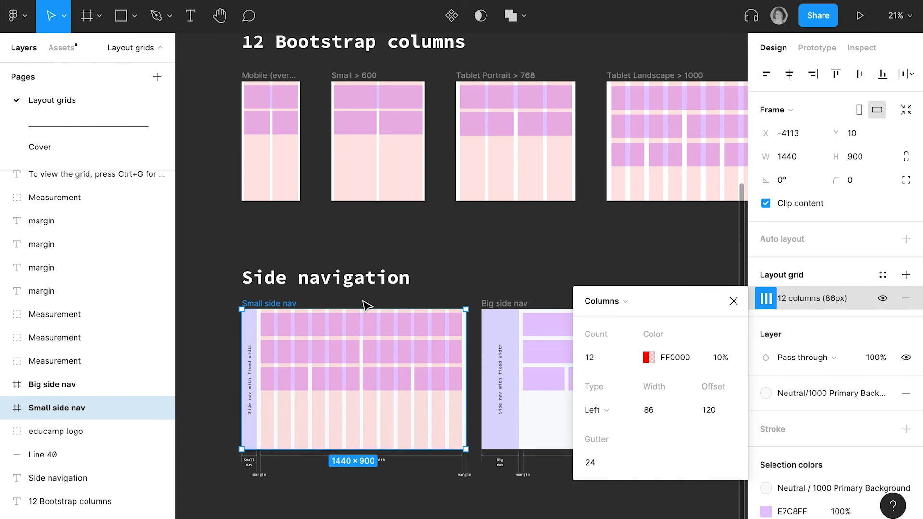
{"action": "left_click", "coordinate": [280, 478]}
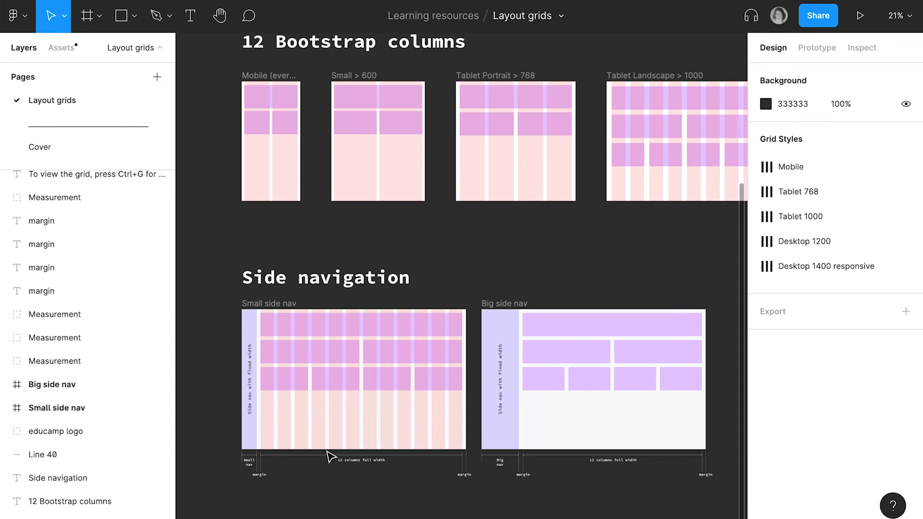
- Add a layout grid to the Big side nav frame and make it a Columns grid with a count of 12
{"action": "scroll", "coordinate": [428, 486], "scroll_direction": "up", "scroll_amount": 5}
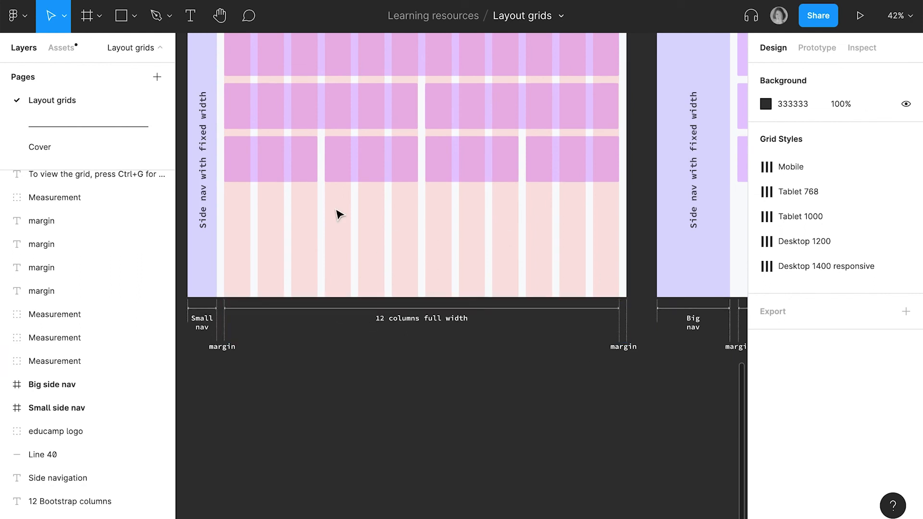
{"action": "scroll", "coordinate": [517, 191], "scroll_direction": "right", "scroll_amount": 10}
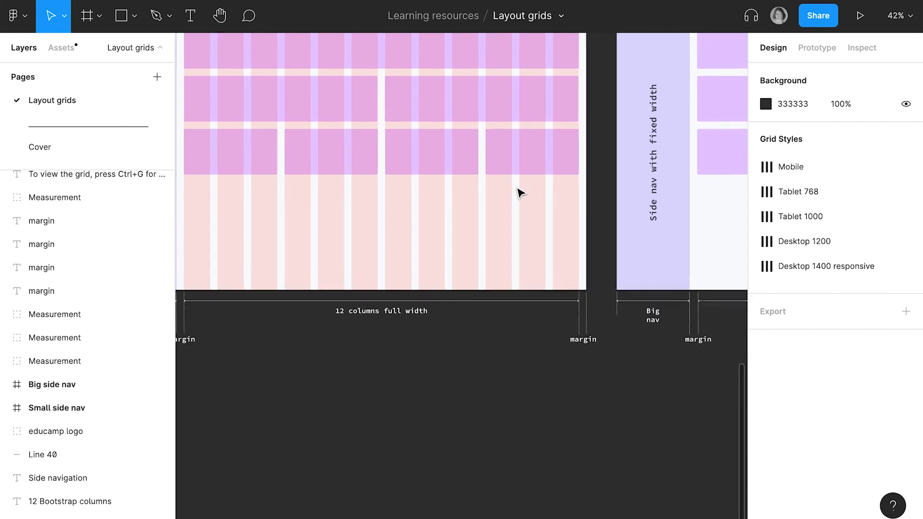
{"action": "scroll", "coordinate": [518, 192], "scroll_direction": "down", "scroll_amount": 3}
{"action": "left_click", "coordinate": [368, 89]}
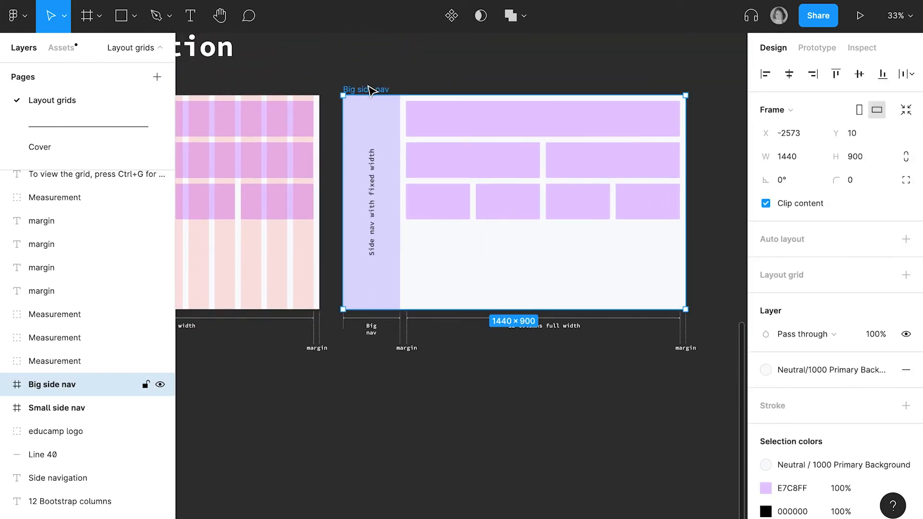
{"action": "left_click", "coordinate": [906, 274]}
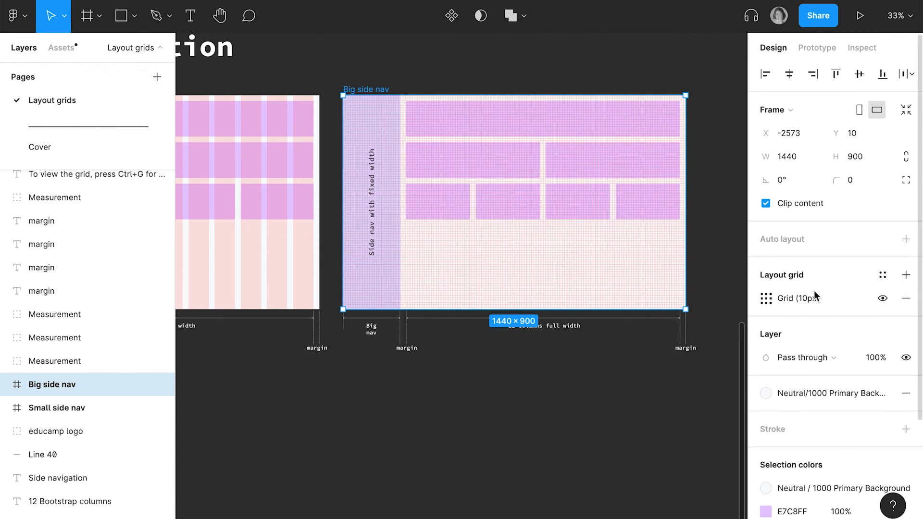
{"action": "left_click", "coordinate": [765, 298]}
{"action": "left_click", "coordinate": [619, 303]}
{"action": "left_click", "coordinate": [620, 318]}
{"action": "left_click", "coordinate": [609, 351]}
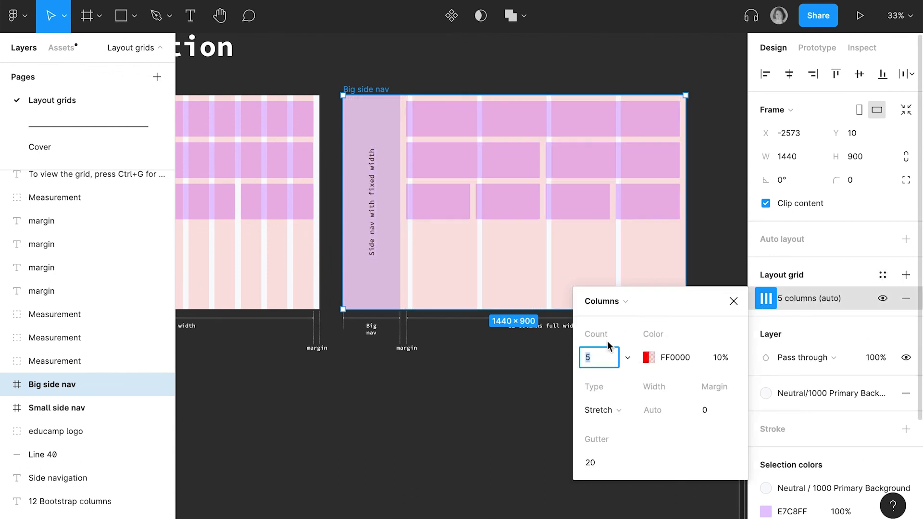
{"action": "type", "text": "12"}
- Set the Big side nav frame's column grid to a gutter of 24, type Left and a width of 74
{"action": "left_click", "coordinate": [594, 460]}
{"action": "type", "text": "24"}
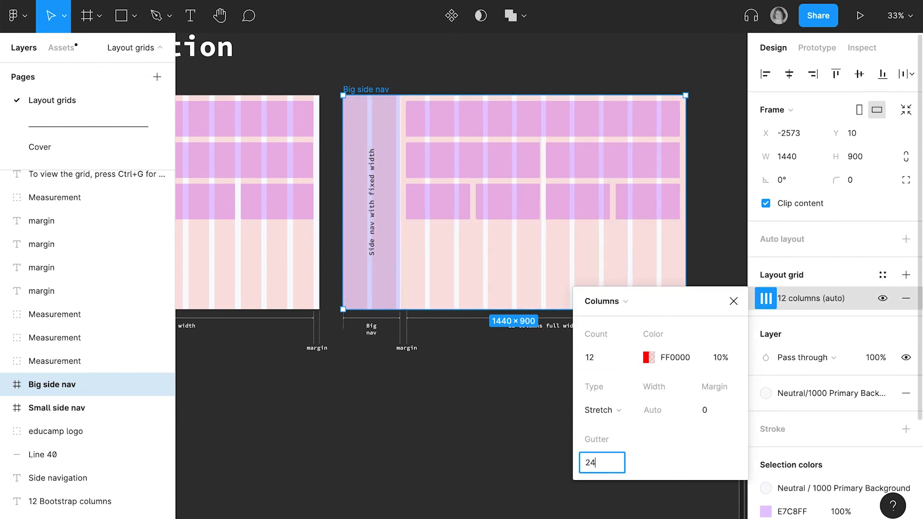
{"action": "left_click", "coordinate": [613, 411]}
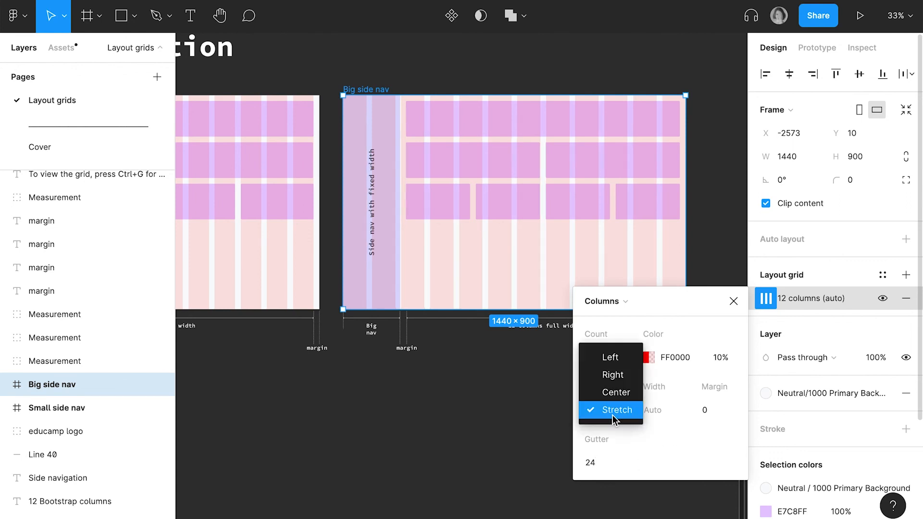
{"action": "left_click", "coordinate": [619, 361]}
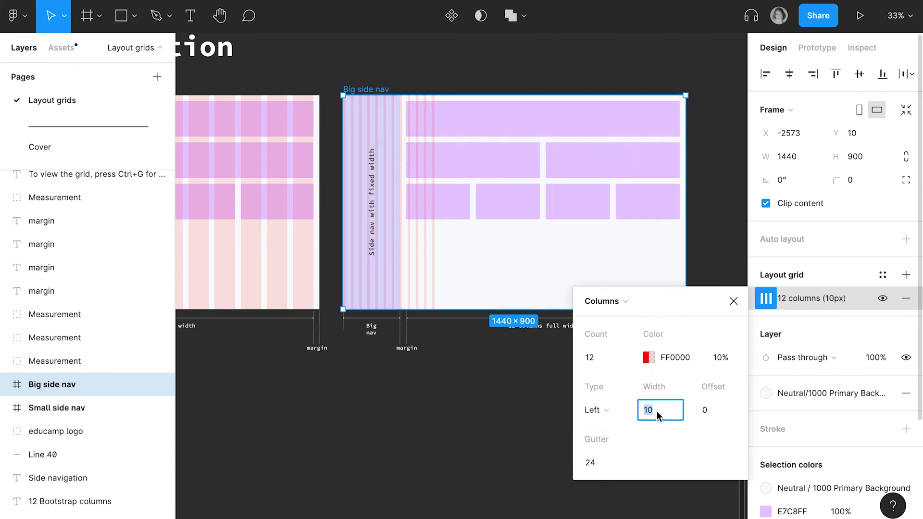
{"action": "type", "text": "74"}
{"action": "key", "text": "Return"}
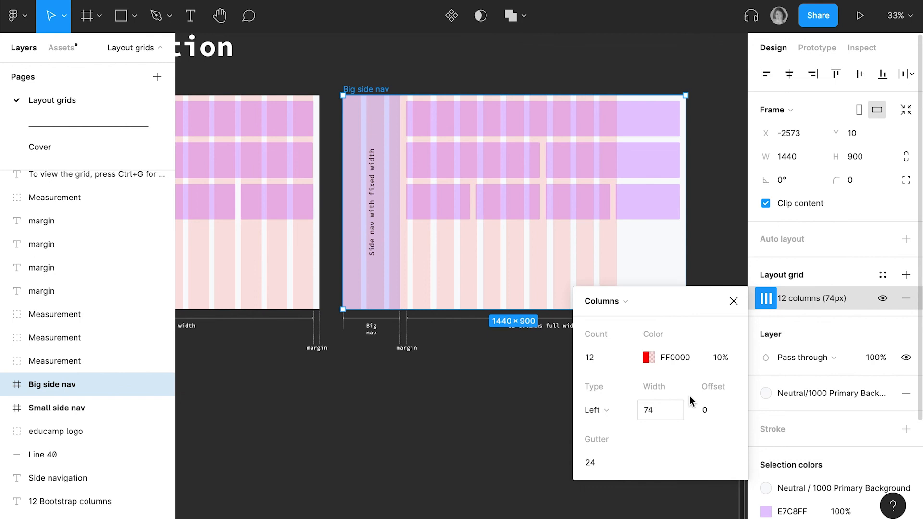
- Set the Big side nav grid's offset to 240+24 so the columns start after the side nav and its margin, and close the grid settings
{"action": "left_click", "coordinate": [717, 416]}
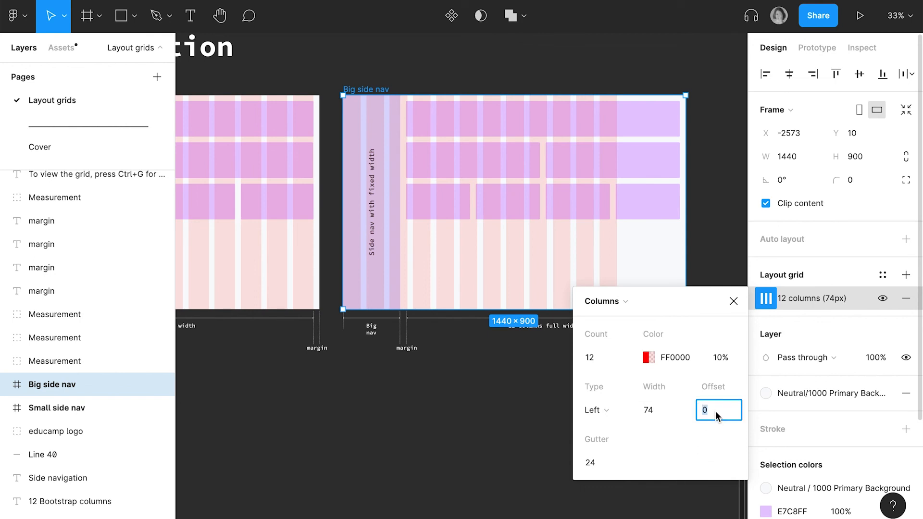
{"action": "type", "text": "240+24"}
{"action": "key", "text": "Return"}
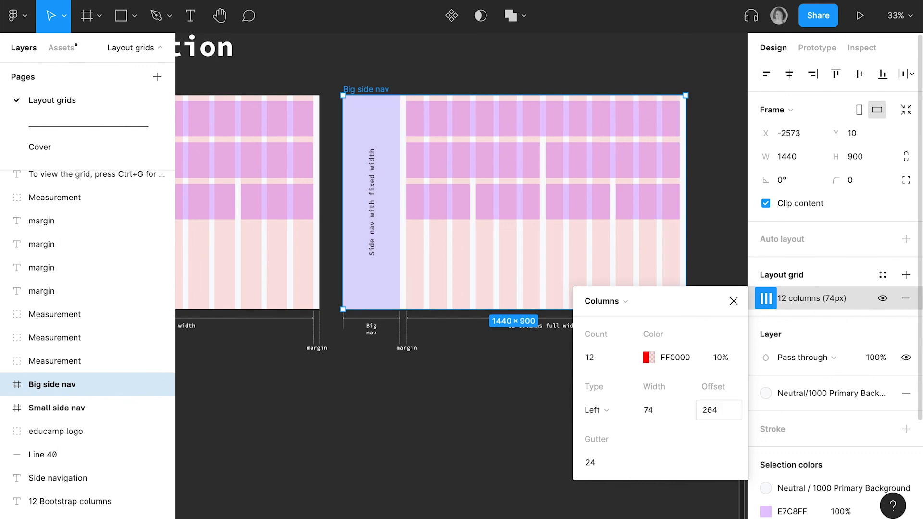
{"action": "left_click", "coordinate": [732, 301]}
{"action": "scroll", "coordinate": [669, 308], "scroll_direction": "down", "scroll_amount": 5}
{"action": "scroll", "coordinate": [669, 308], "scroll_direction": "up", "scroll_amount": 5}
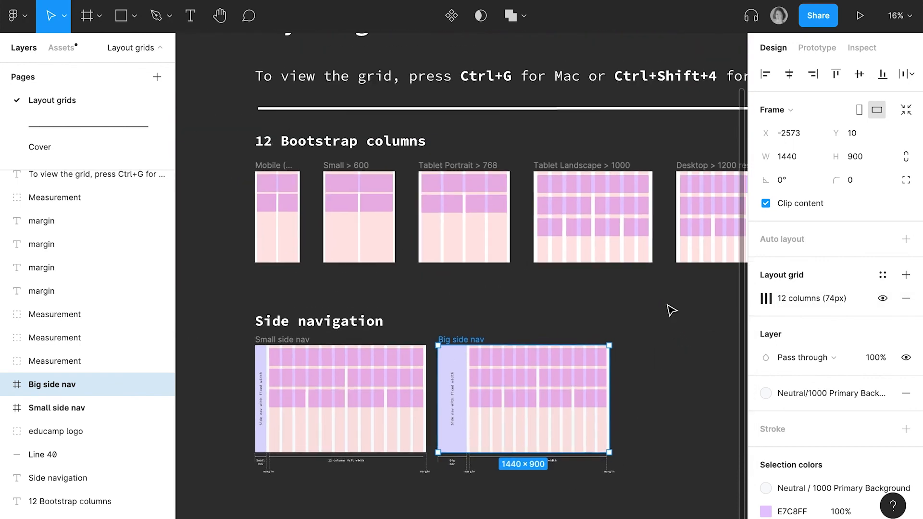